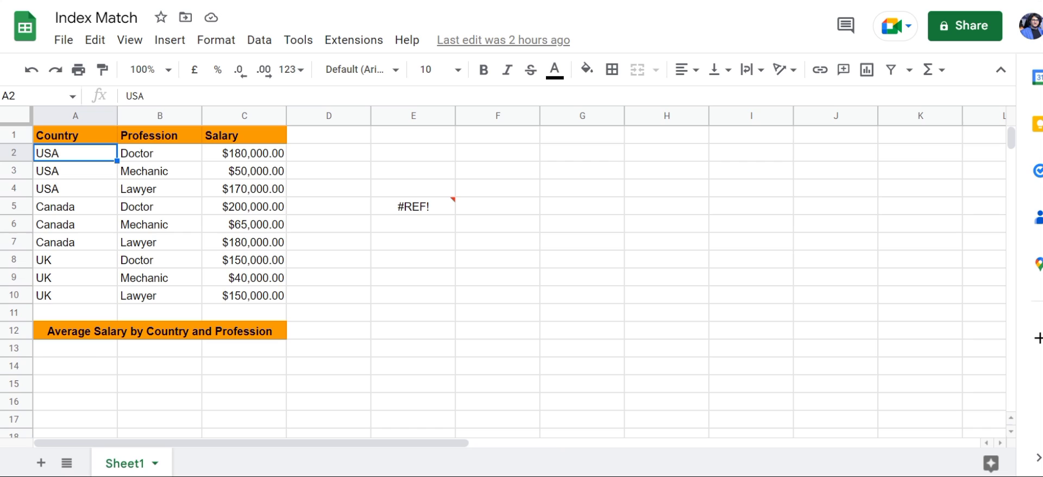
Step: Browse the USA and Canada Mechanic and Lawyer entries, ending on the $65,000.00 salary in C6
{"action": "key", "text": "Down"}
{"action": "key", "text": "Down"}
{"action": "key", "text": "Down"}
{"action": "key", "text": "Right"}
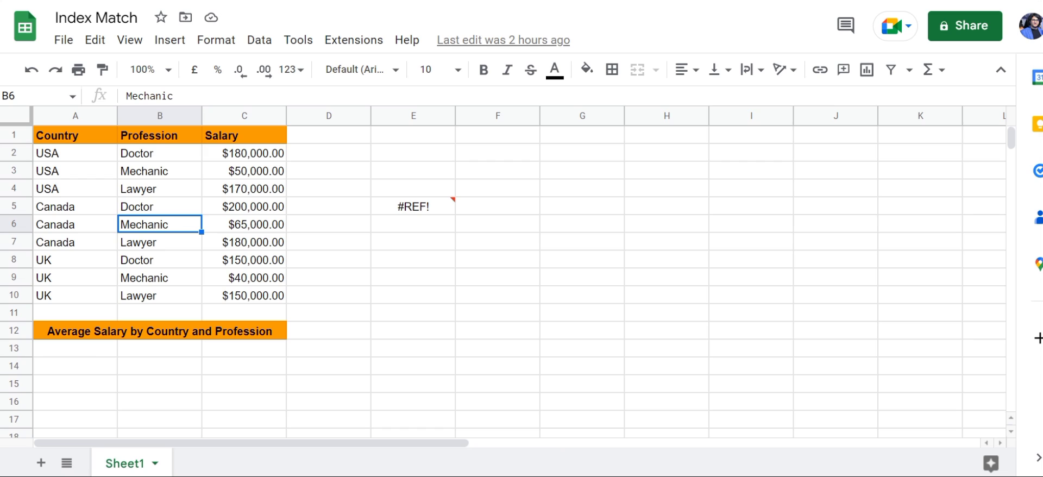
{"action": "key", "text": "Right"}
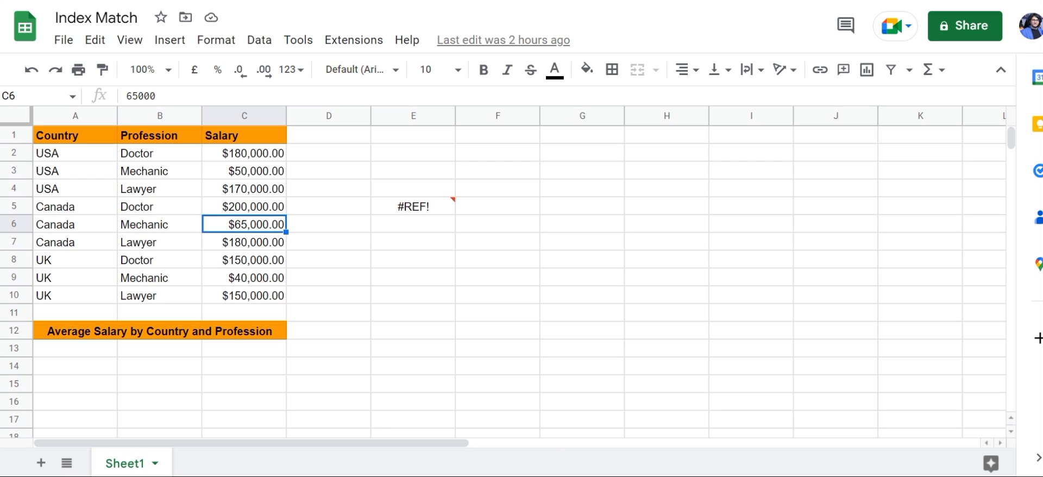
{"action": "key", "text": "Left"}
{"action": "key", "text": "Left"}
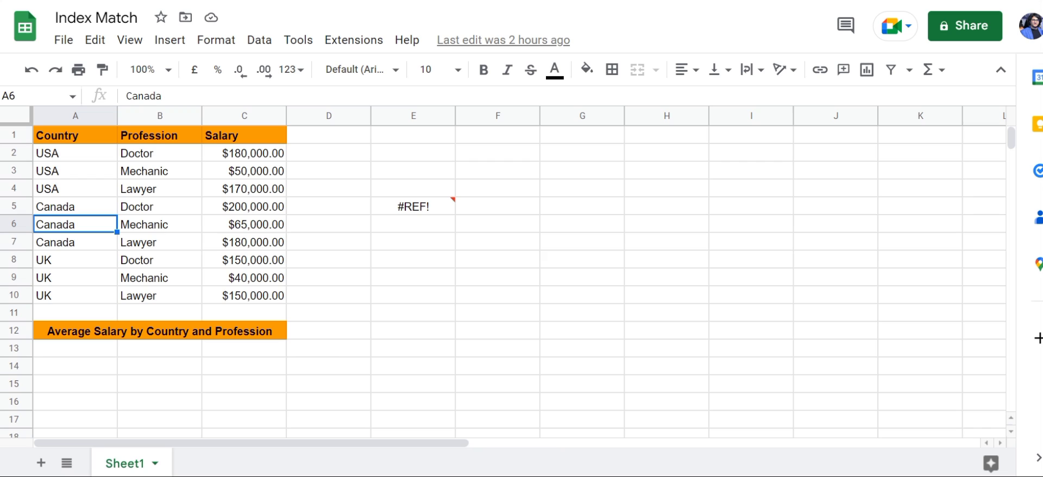
{"action": "key", "text": "Up"}
{"action": "key", "text": "Up"}
{"action": "key", "text": "Up"}
{"action": "key", "text": "Right"}
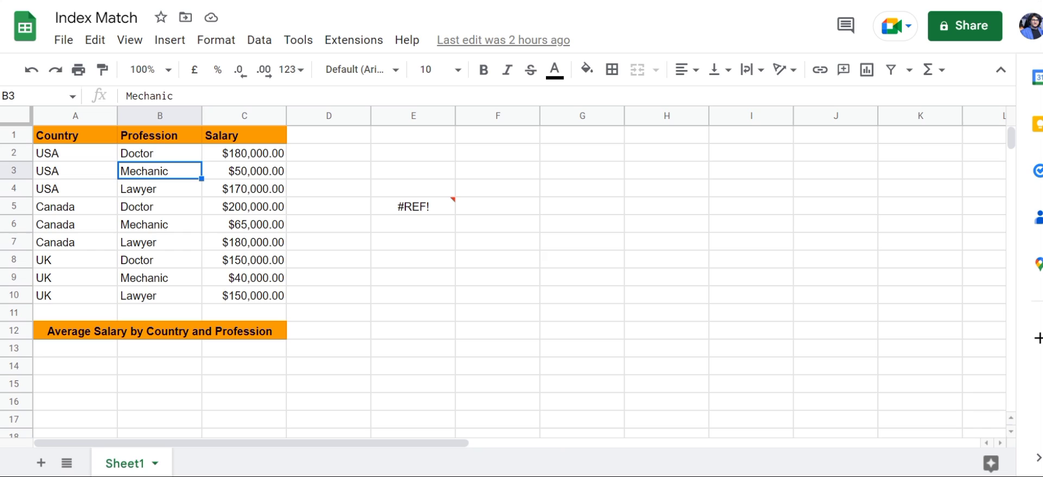
{"action": "key", "text": "Left"}
{"action": "key", "text": "Down"}
{"action": "key", "text": "Down"}
{"action": "key", "text": "Down"}
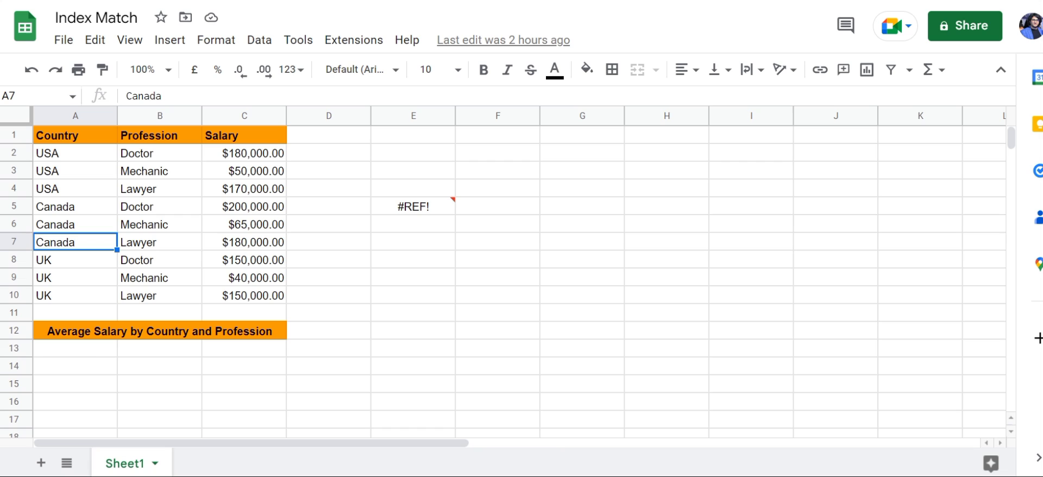
{"action": "key", "text": "Up"}
{"action": "key", "text": "Up"}
{"action": "key", "text": "Up"}
{"action": "key", "text": "Down"}
{"action": "key", "text": "Right"}
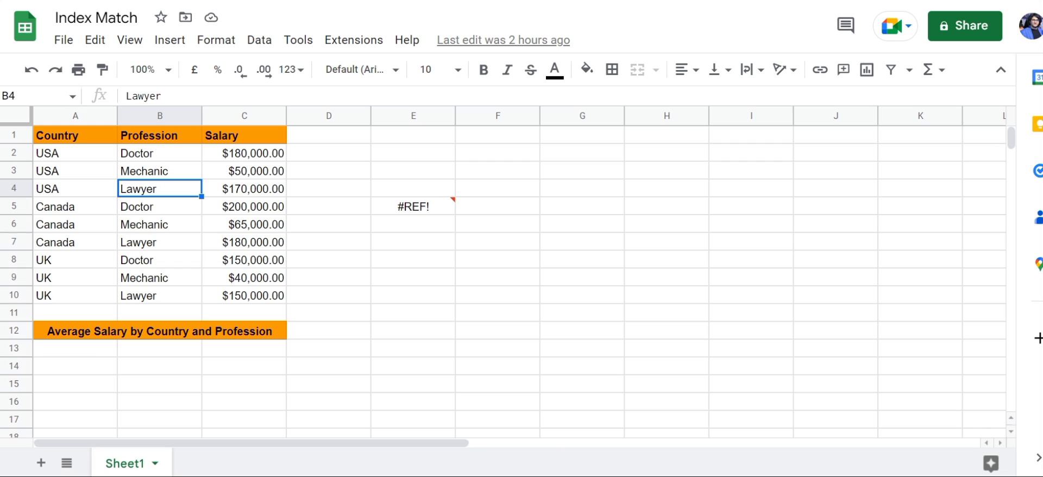
{"action": "key", "text": "Right"}
{"action": "key", "text": "Down"}
{"action": "key", "text": "Down"}
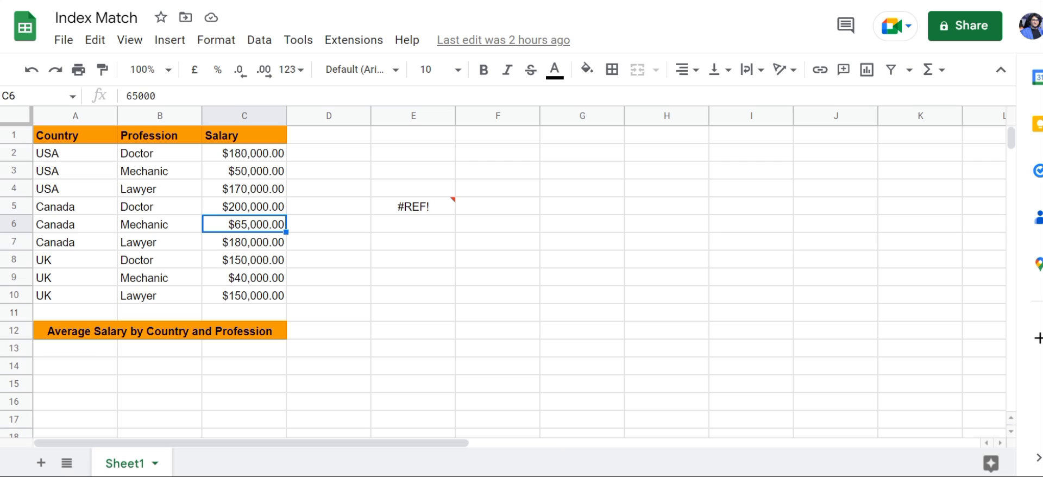
Step: Mark a block of data rows from row 3, then return to USA Doctor in A2:B2
{"action": "key", "text": "Left"}
{"action": "key", "text": "Left"}
{"action": "key", "text": "Up"}
{"action": "key", "text": "Up"}
{"action": "key", "text": "Up"}
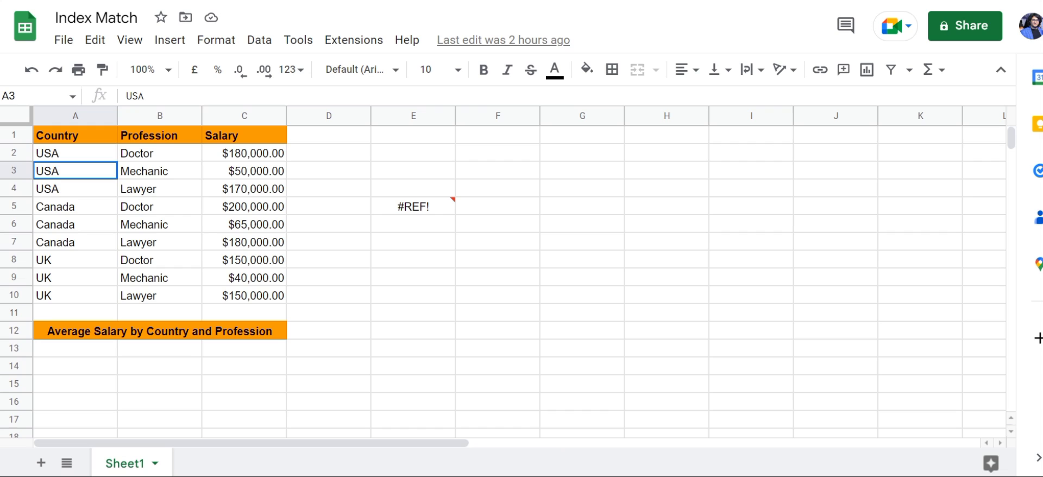
{"action": "key", "text": "shift+Down"}
{"action": "key", "text": "shift+Right"}
{"action": "key", "text": "shift+Right"}
{"action": "key", "text": "shift+Down"}
{"action": "key", "text": "shift+Down"}
{"action": "key", "text": "shift+Down"}
{"action": "key", "text": "shift+Down"}
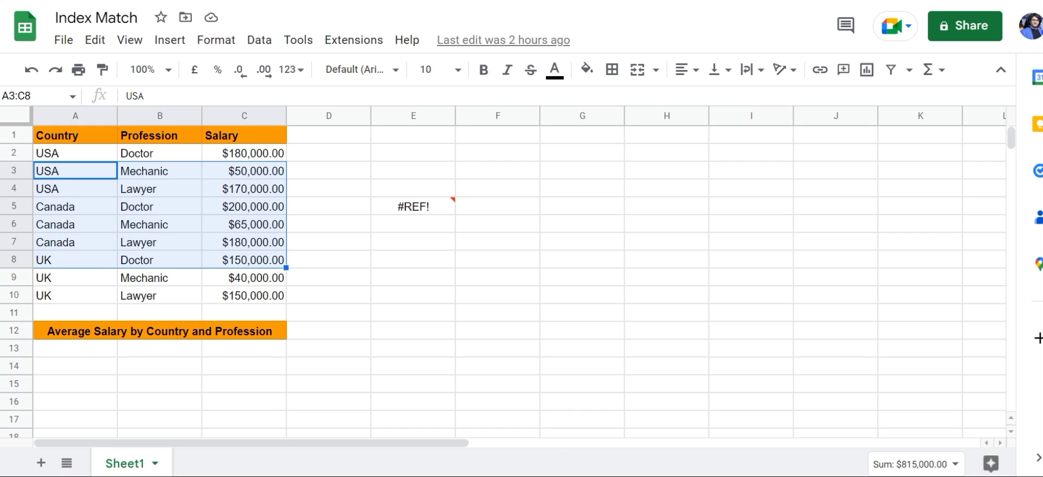
{"action": "key", "text": "Right"}
{"action": "key", "text": "Down"}
{"action": "key", "text": "Down"}
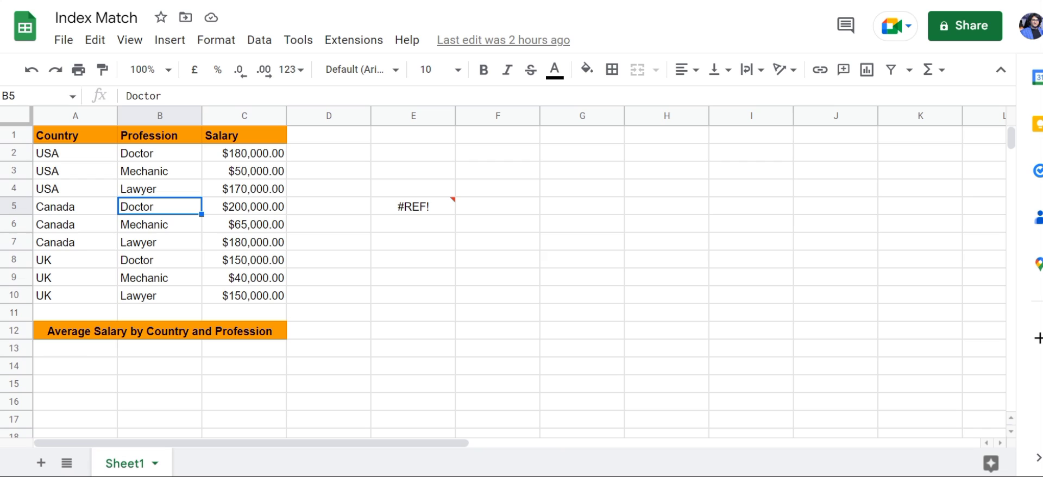
{"action": "key", "text": "Left"}
{"action": "key", "text": "Up"}
{"action": "key", "text": "Up"}
{"action": "key", "text": "Up"}
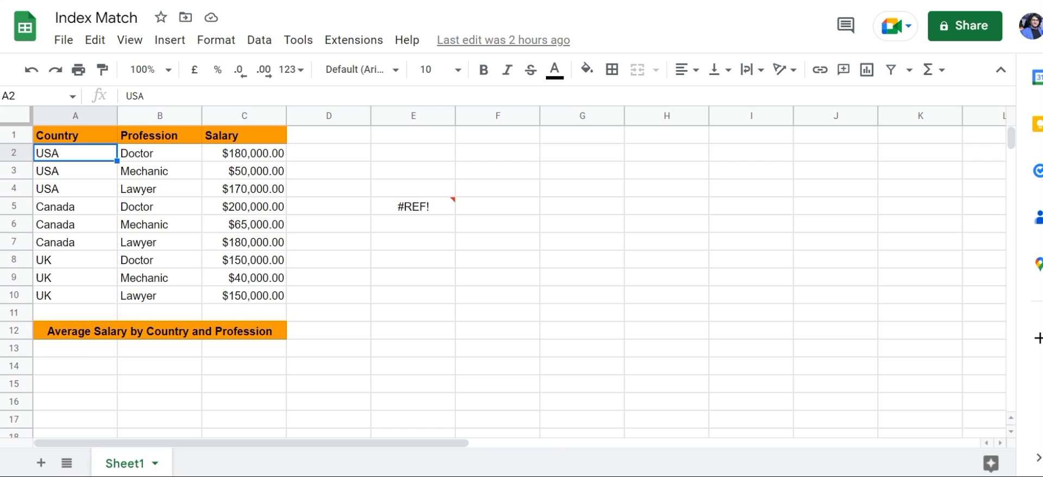
{"action": "key", "text": "Right"}
{"action": "key", "text": "Right"}
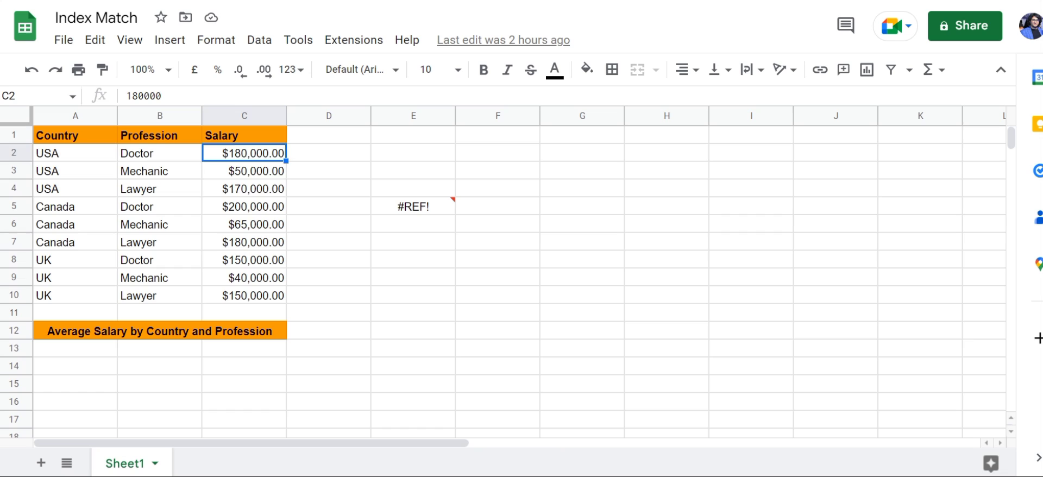
Step: Step through the salary column, Lawyer in B4 and the Canada Doctor salary in C5
{"action": "key", "text": "Down"}
{"action": "key", "text": "Down"}
{"action": "key", "text": "Up"}
{"action": "key", "text": "Up"}
{"action": "key", "text": "Down"}
{"action": "key", "text": "Down"}
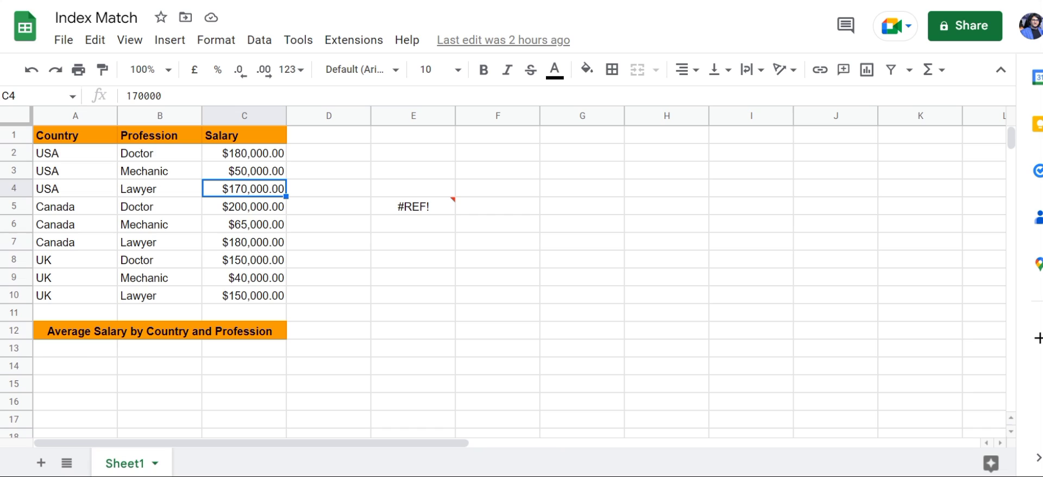
{"action": "key", "text": "Down"}
{"action": "key", "text": "Down"}
{"action": "key", "text": "Down"}
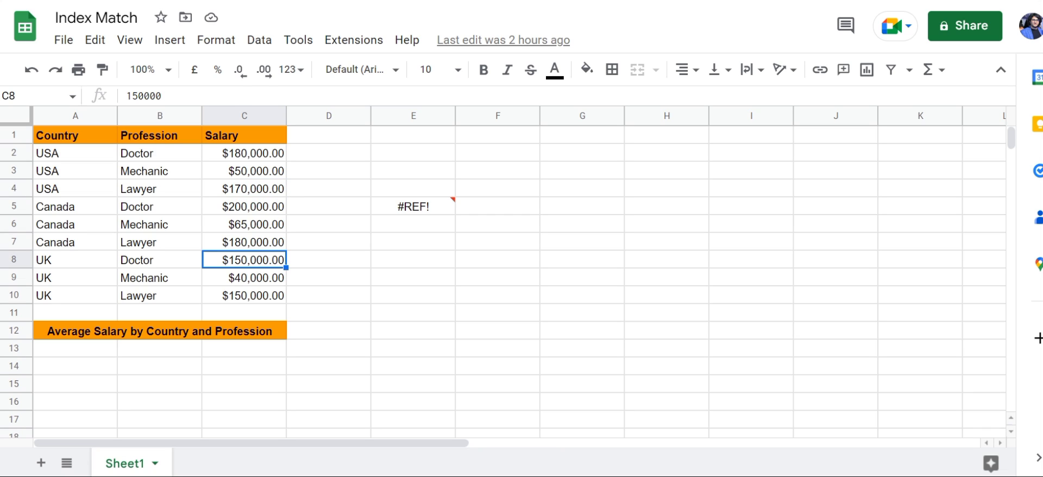
{"action": "key", "text": "Left"}
{"action": "key", "text": "Up"}
{"action": "key", "text": "Up"}
{"action": "key", "text": "Up"}
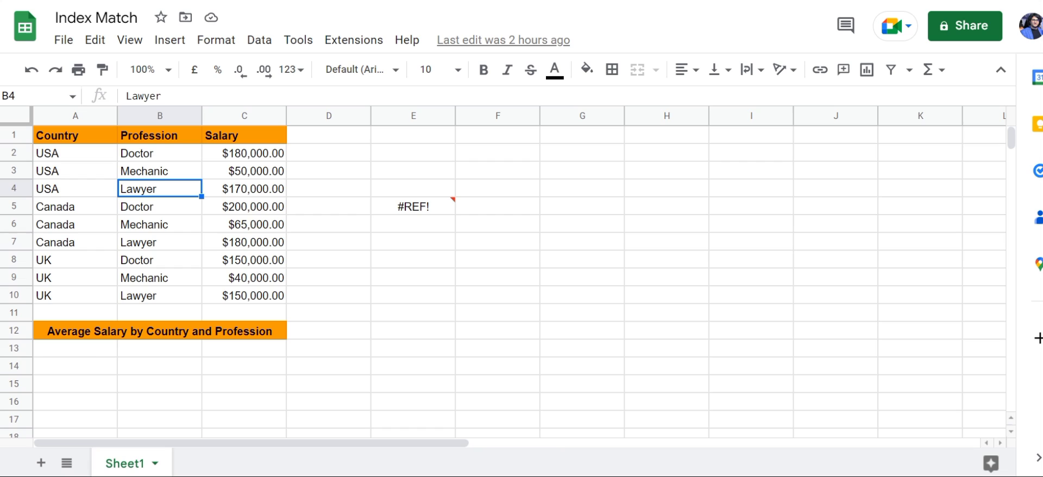
{"action": "key", "text": "Left"}
{"action": "key", "text": "Down"}
{"action": "key", "text": "Right"}
{"action": "key", "text": "Down"}
{"action": "key", "text": "Down"}
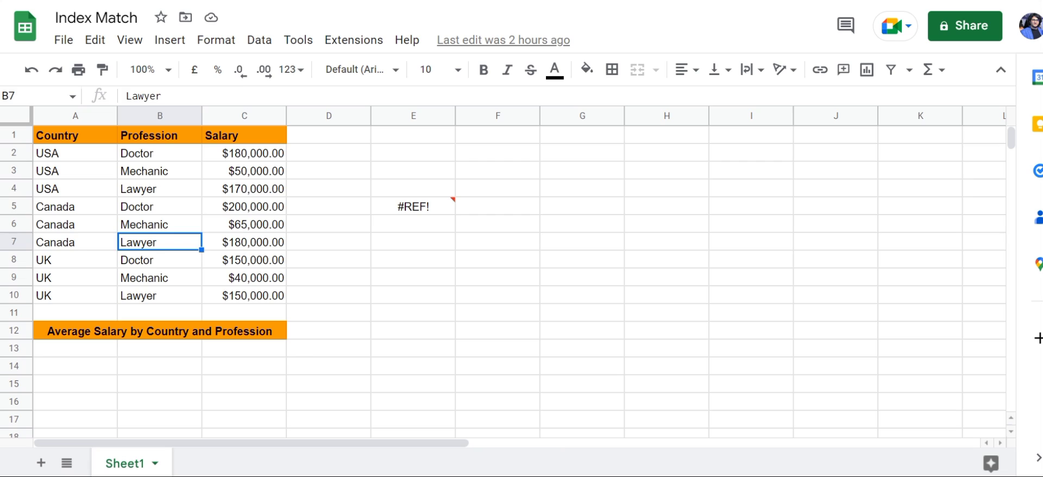
{"action": "key", "text": "Right"}
{"action": "key", "text": "Up"}
{"action": "key", "text": "Up"}
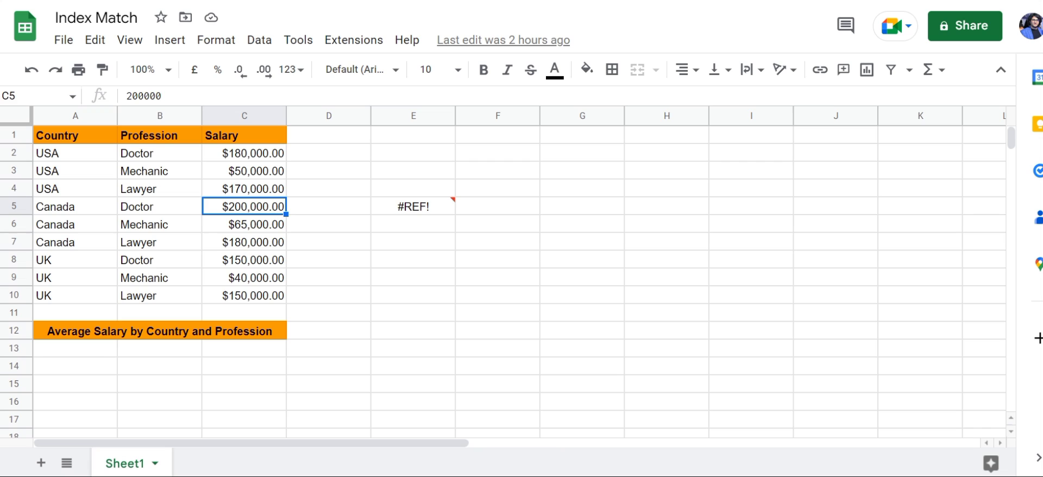
Step: Move to UK Doctor in row 8, then down to the empty cell A13
{"action": "key", "text": "Left"}
{"action": "key", "text": "Left"}
{"action": "key", "text": "Down"}
{"action": "key", "text": "Down"}
{"action": "key", "text": "Down"}
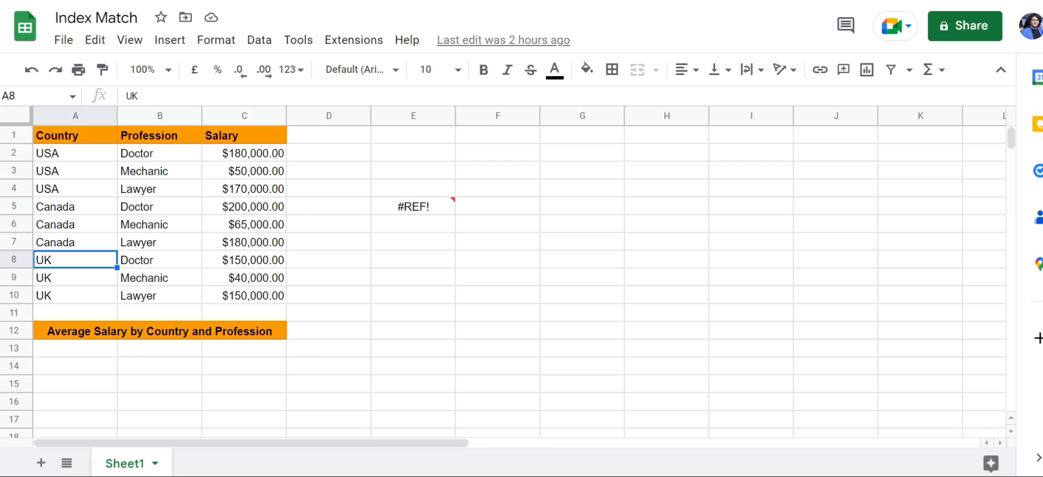
{"action": "key", "text": "Right"}
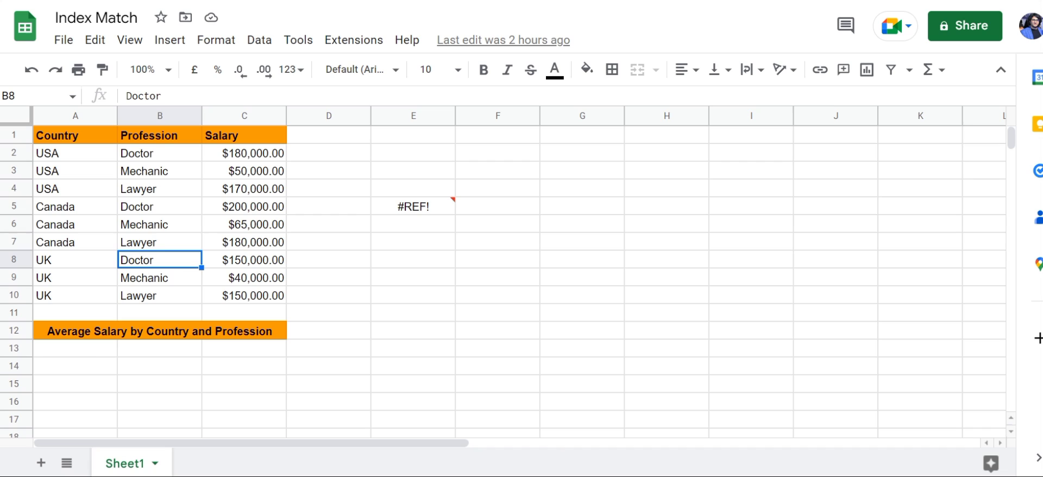
{"action": "key", "text": "Left"}
{"action": "key", "text": "Down"}
{"action": "key", "text": "Down"}
{"action": "key", "text": "Down"}
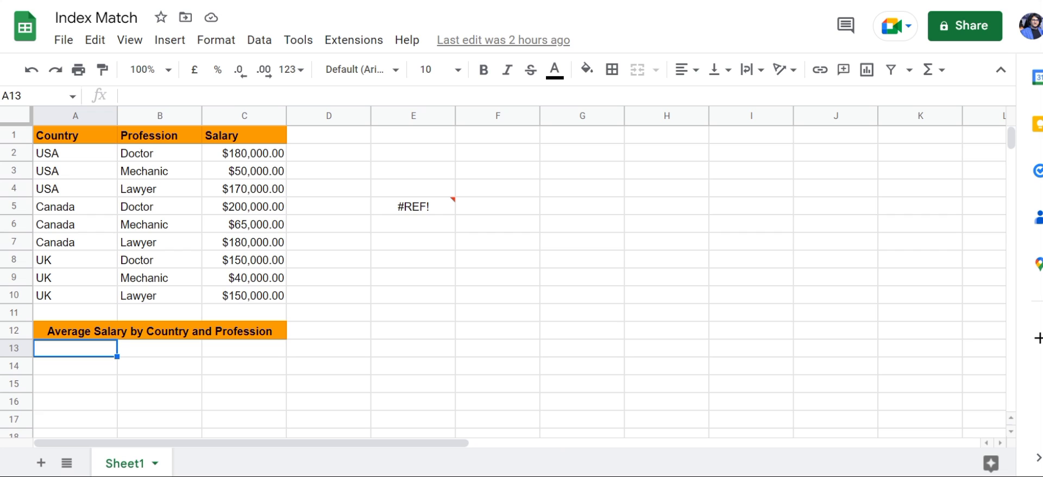
Step: Add a Data validation list-from-range rule to A13 using the countries in A2:A10
{"action": "right_click", "coordinate": [80, 350]}
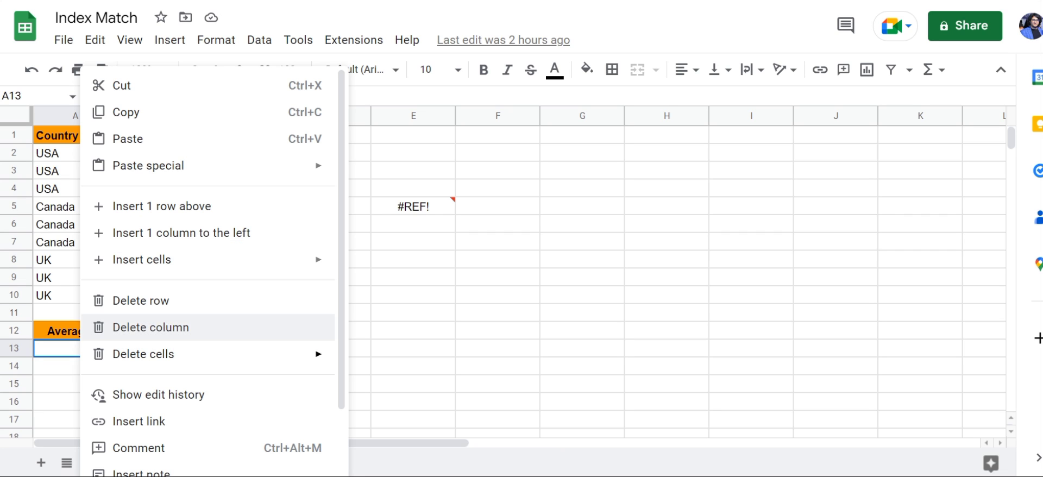
{"action": "scroll", "coordinate": [206, 332], "scroll_direction": "down", "scroll_amount": 2}
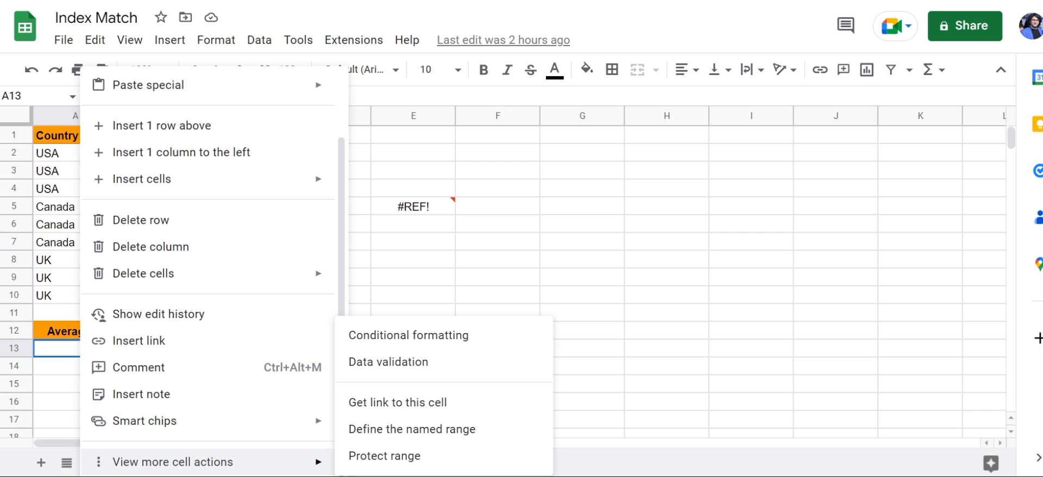
{"action": "left_click", "coordinate": [389, 362]}
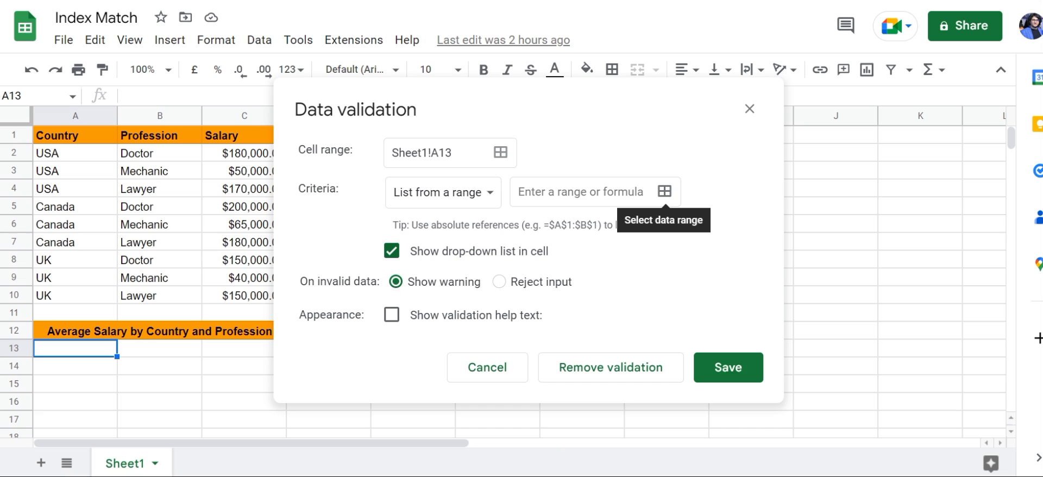
{"action": "left_click", "coordinate": [665, 191]}
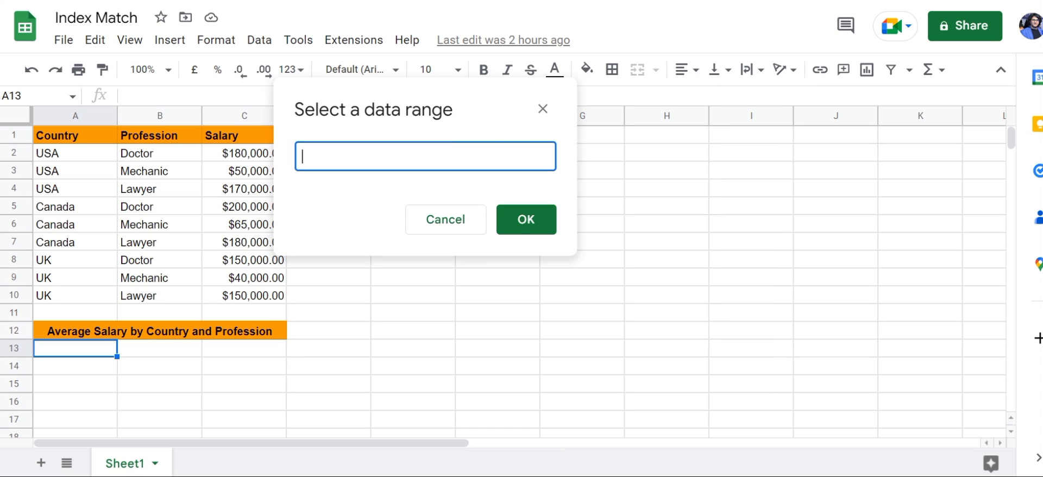
{"action": "left_click_drag", "start_coordinate": [75, 152], "coordinate": [75, 295]}
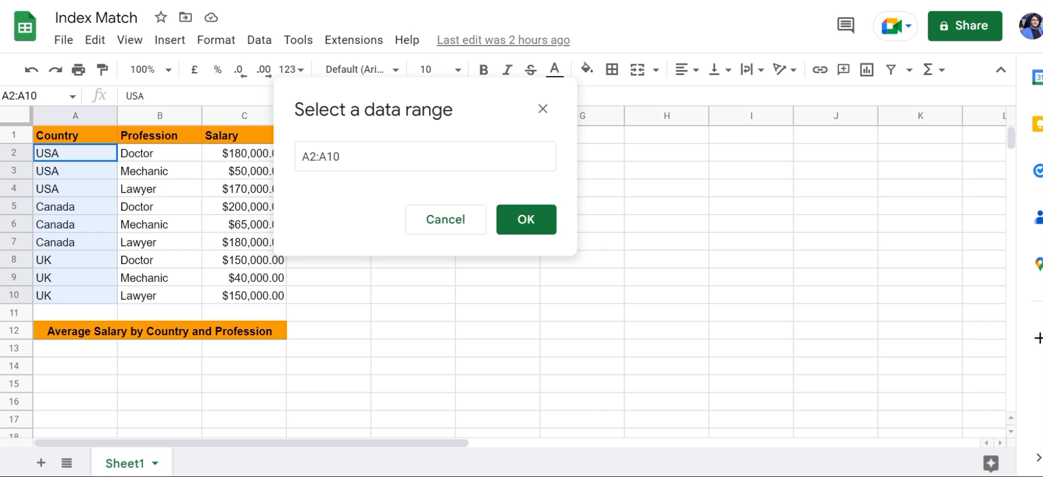
{"action": "left_click", "coordinate": [526, 220]}
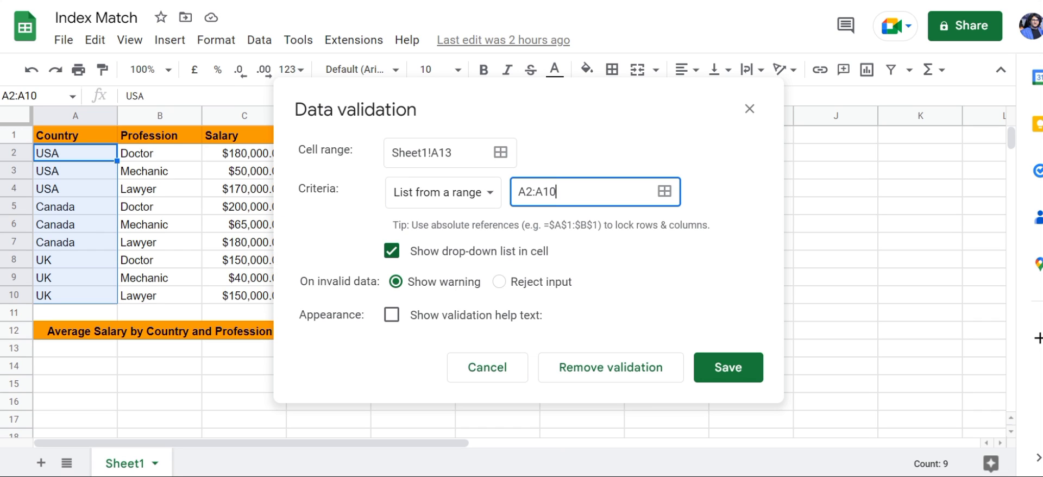
{"action": "left_click", "coordinate": [728, 367]}
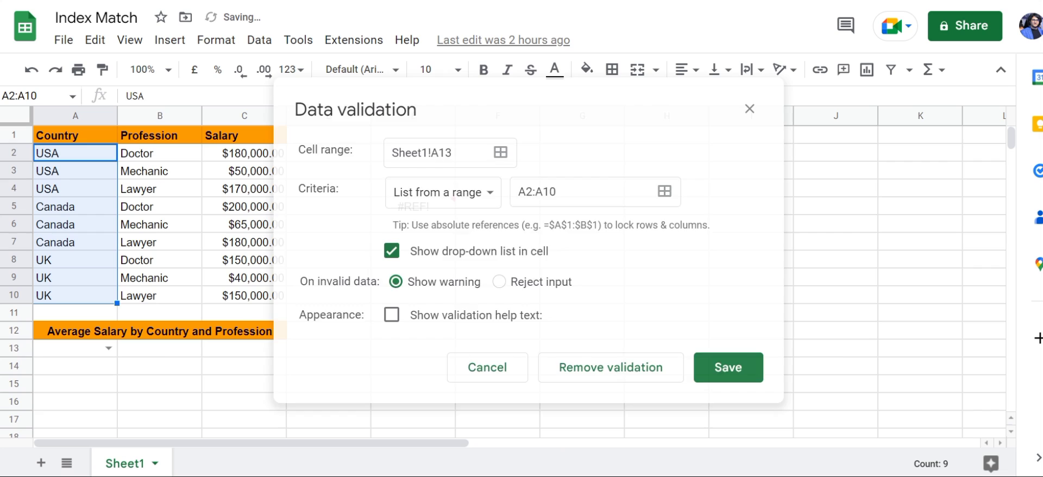
Step: Add a Data validation list-from-range rule to B13 using the professions in B2:B10
{"action": "left_click", "coordinate": [160, 348]}
{"action": "right_click", "coordinate": [163, 348]}
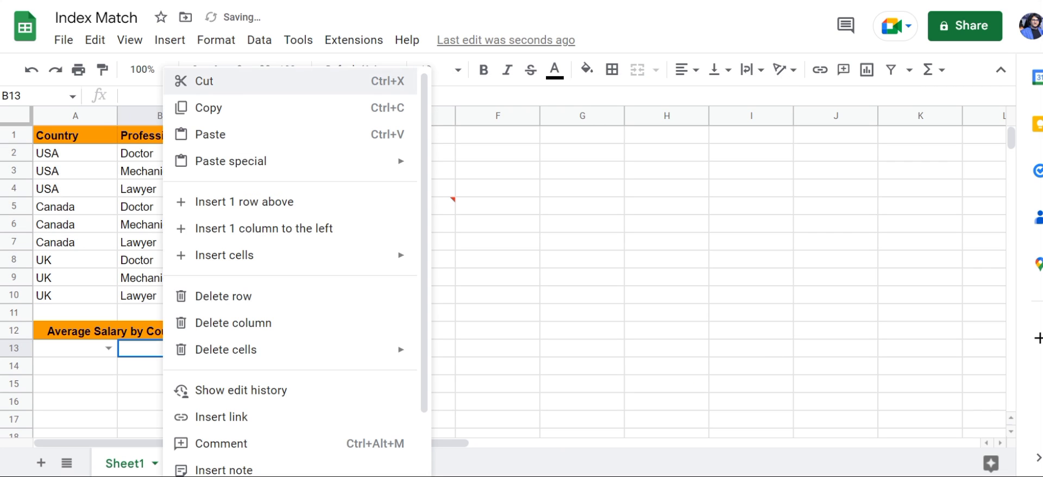
{"action": "scroll", "coordinate": [239, 326], "scroll_direction": "down", "scroll_amount": 1}
{"action": "scroll", "coordinate": [240, 326], "scroll_direction": "down", "scroll_amount": 1}
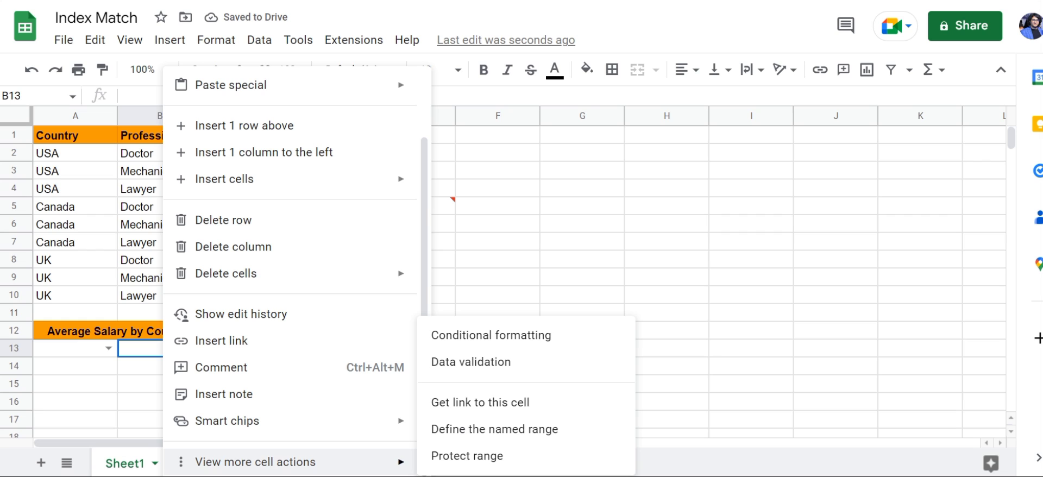
{"action": "left_click", "coordinate": [471, 362]}
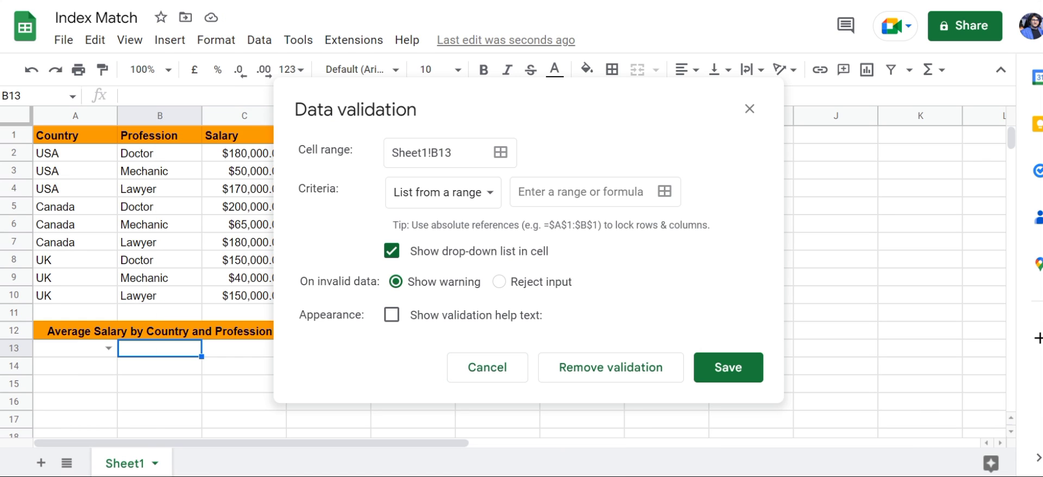
{"action": "left_click", "coordinate": [664, 191]}
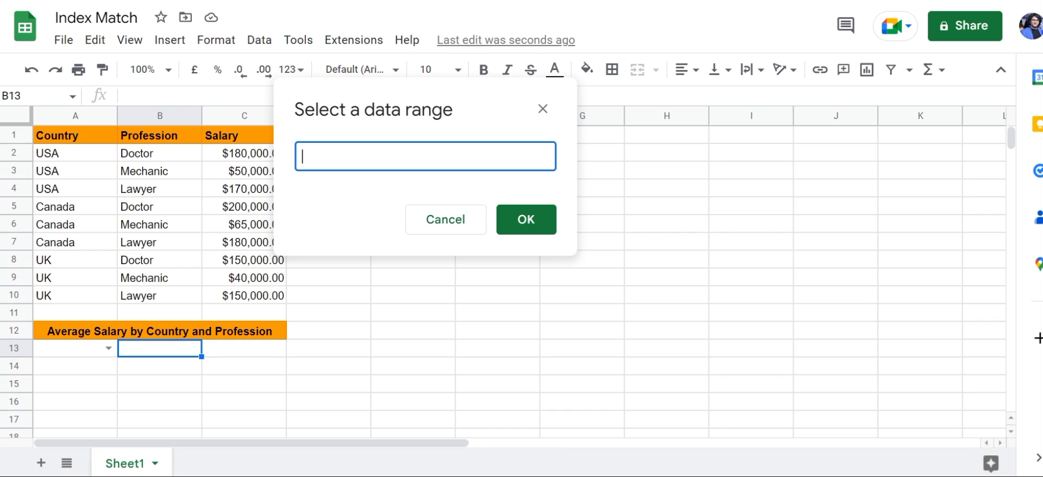
{"action": "left_click_drag", "start_coordinate": [160, 153], "coordinate": [160, 296]}
{"action": "left_click", "coordinate": [526, 219]}
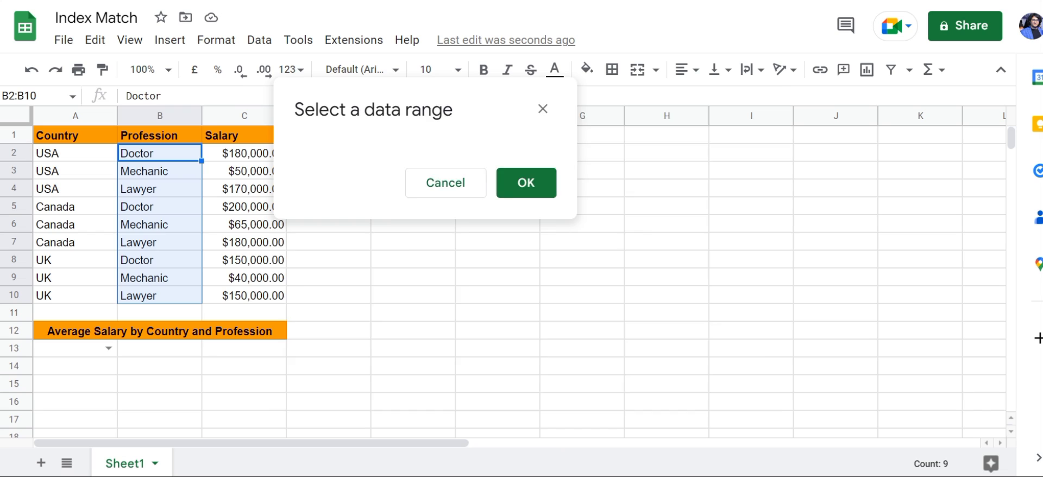
{"action": "left_click", "coordinate": [728, 367]}
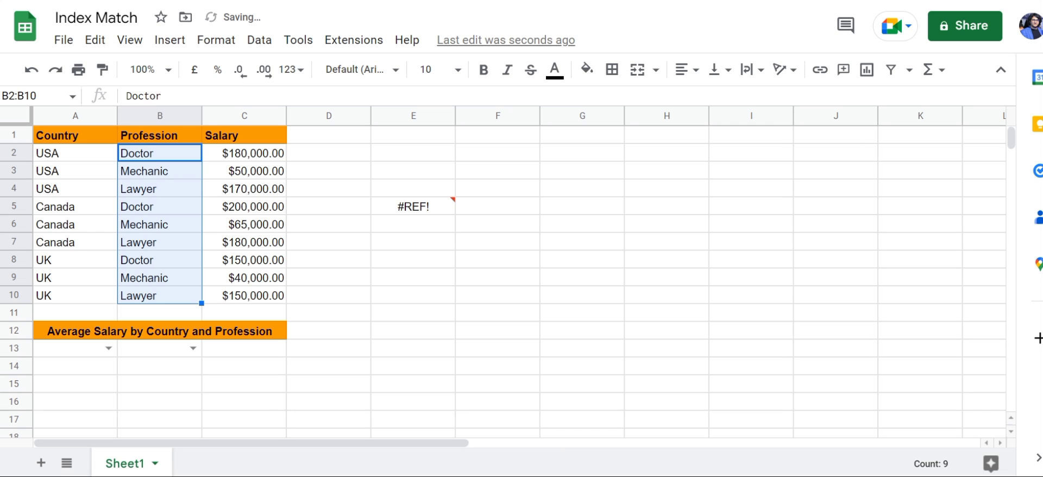
Step: Open the A13 and B13 drop-downs to check their country and profession choices
{"action": "left_click", "coordinate": [108, 347]}
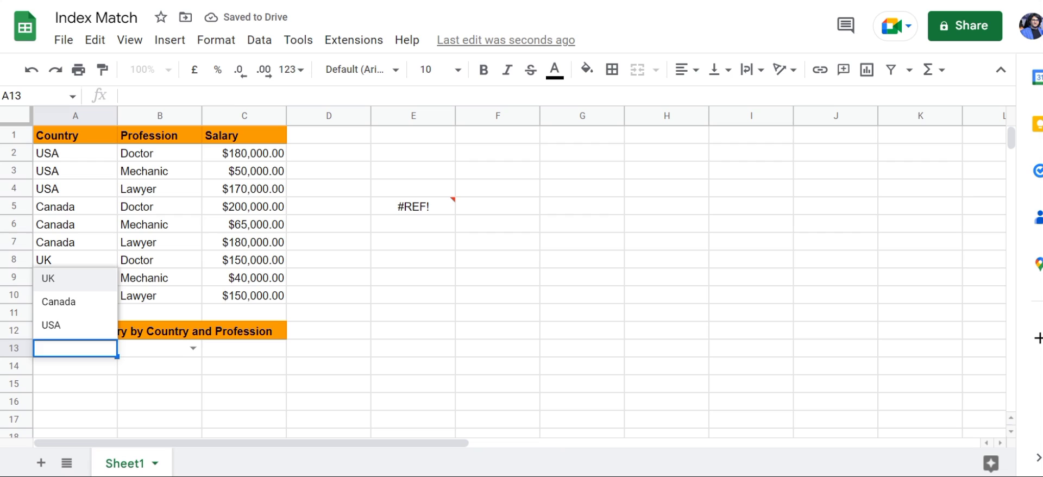
{"action": "key", "text": "Down"}
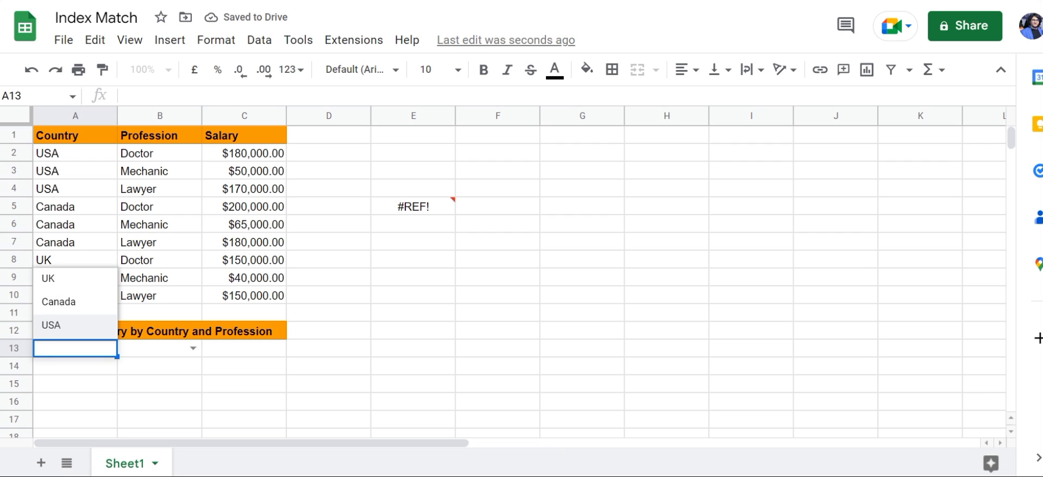
{"action": "key", "text": "Tab"}
{"action": "key", "text": "Down"}
{"action": "key", "text": "Down"}
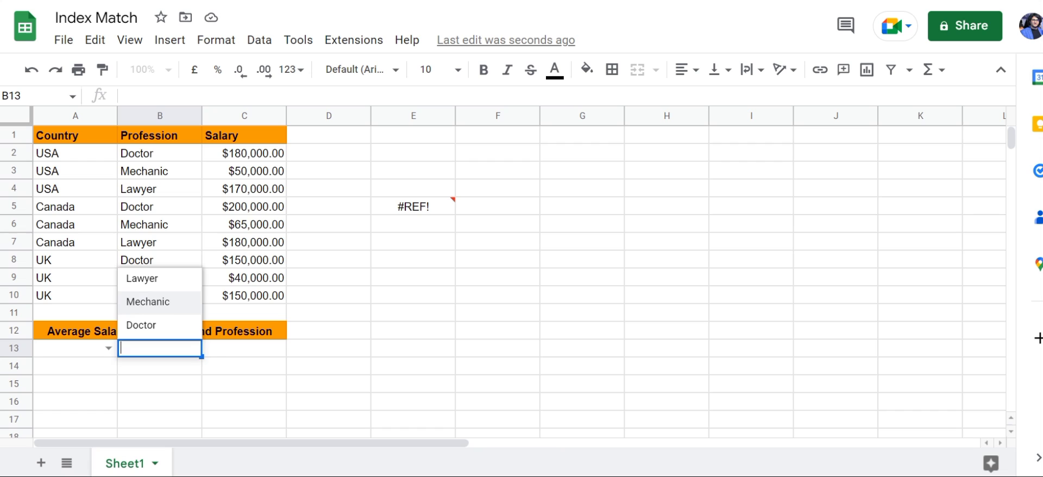
{"action": "key", "text": "Down"}
Step: Copy the INDEX/MATCH formula from E5 and paste it into C13
{"action": "key", "text": "Tab"}
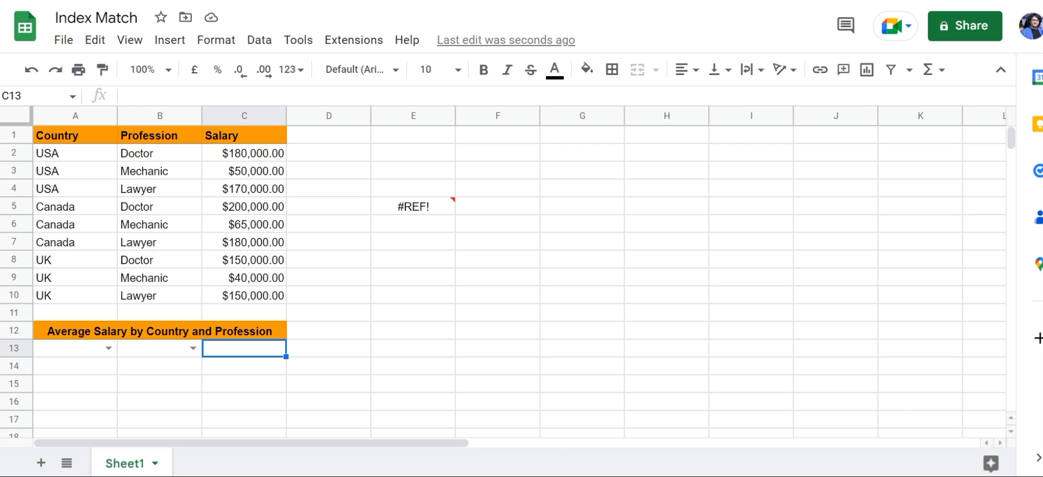
{"action": "key", "text": "Return"}
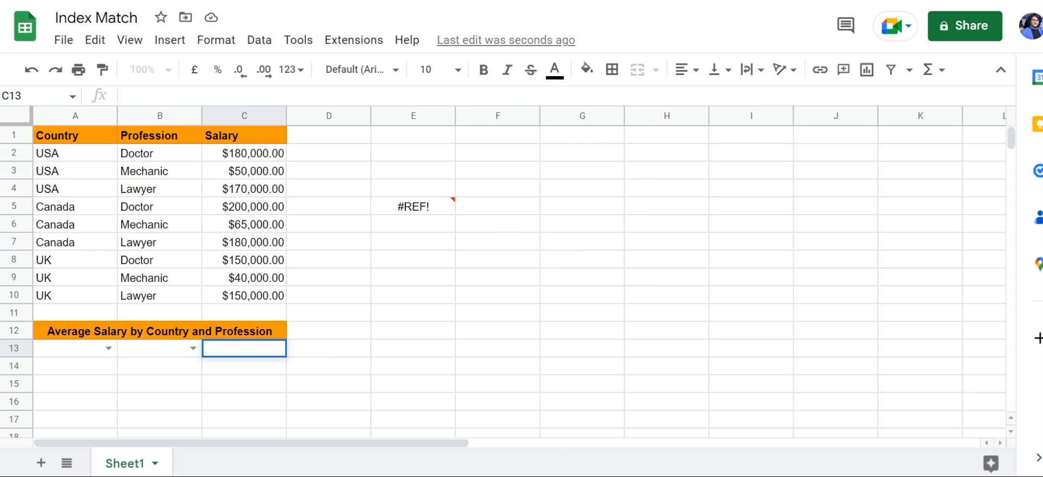
{"action": "left_click", "coordinate": [413, 207]}
{"action": "double_click", "coordinate": [414, 207]}
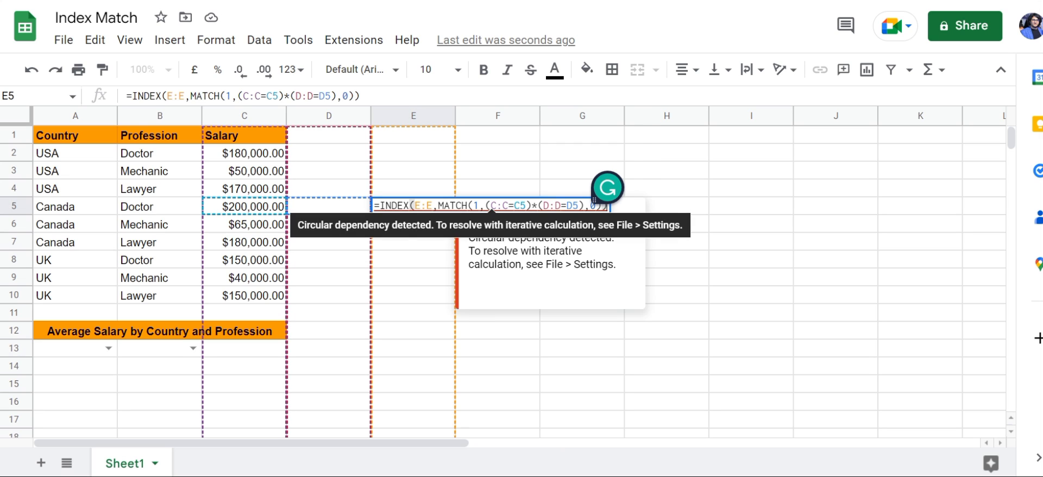
{"action": "key", "text": "ctrl+a"}
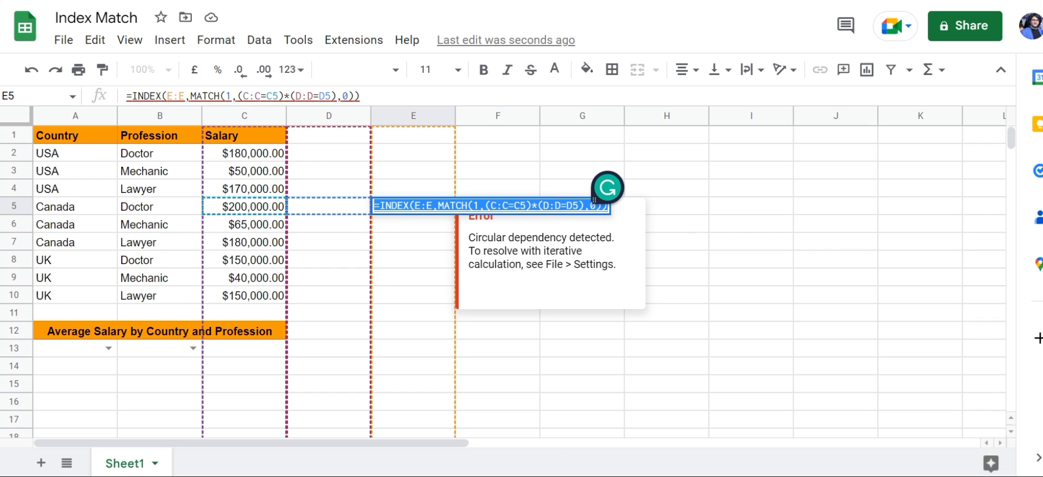
{"action": "double_click", "coordinate": [244, 348]}
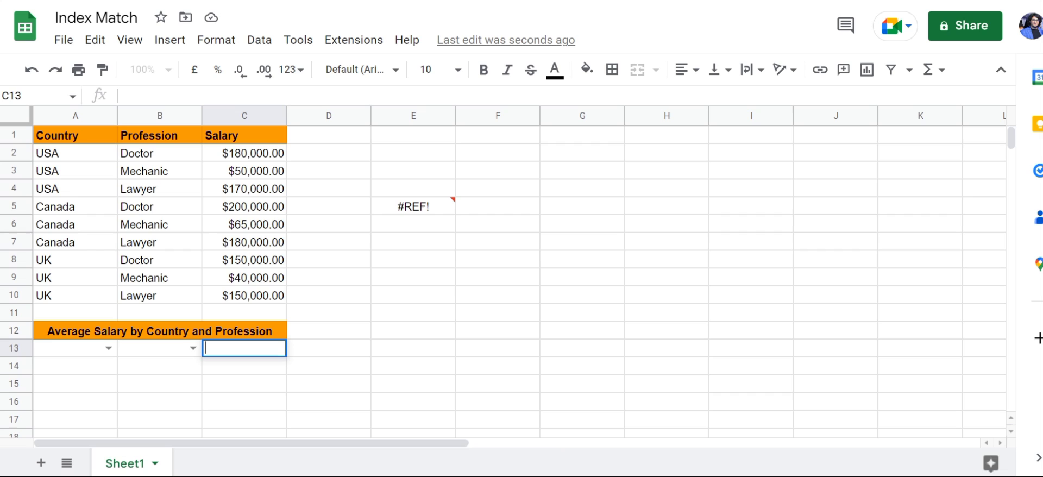
{"action": "type", "text": "=INDEX(E:E,MATCH(1,(C:C=C5)*(D:D=D5),0))"}
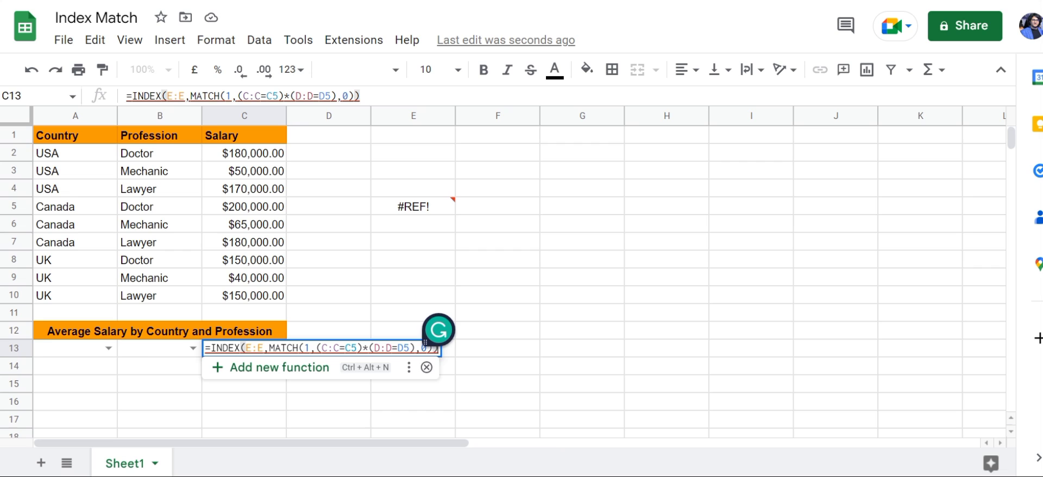
Step: Change the INDEX return range from E:E to C:C and delete the first MATCH criteria range
{"action": "left_click", "coordinate": [264, 347]}
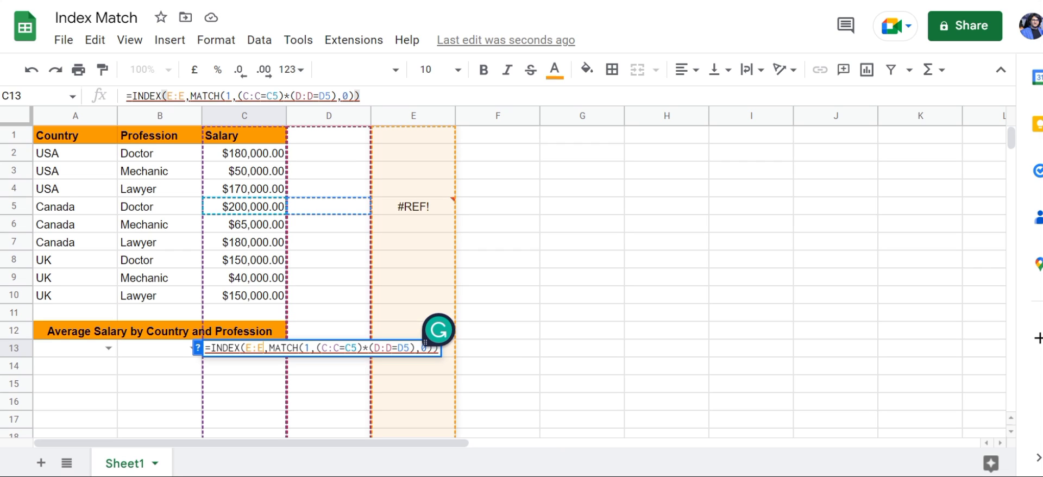
{"action": "key", "text": "BackSpace"}
{"action": "key", "text": "BackSpace"}
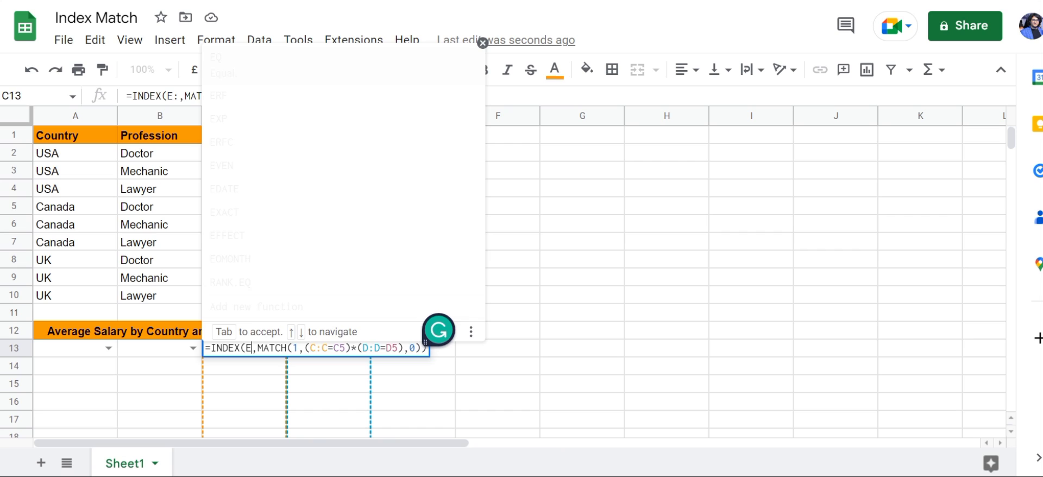
{"action": "key", "text": "BackSpace"}
{"action": "type", "text": "C"}
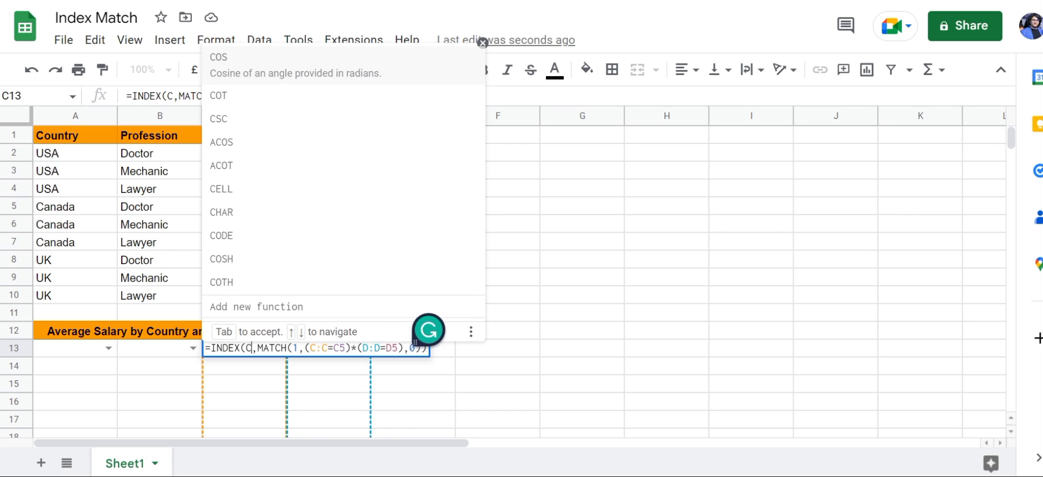
{"action": "type", "text": ":"}
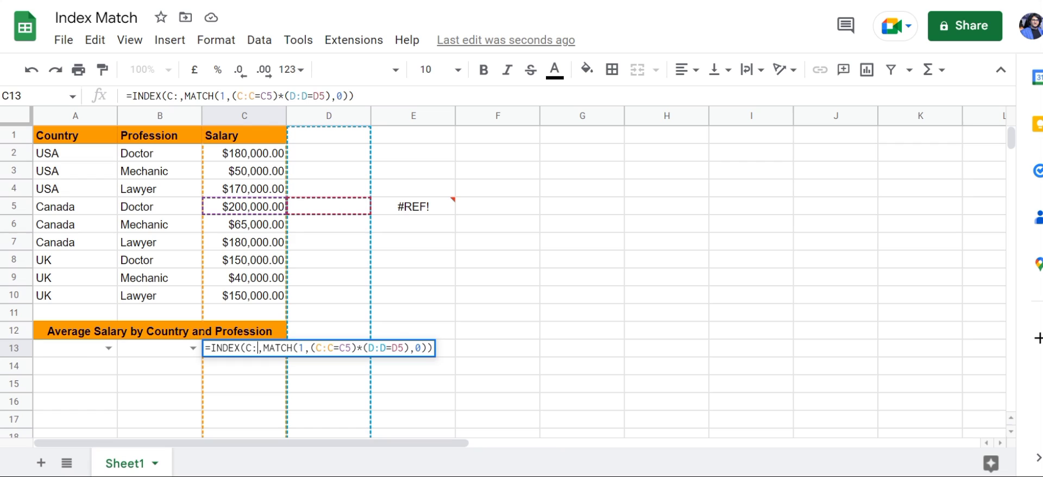
{"action": "type", "text": "C"}
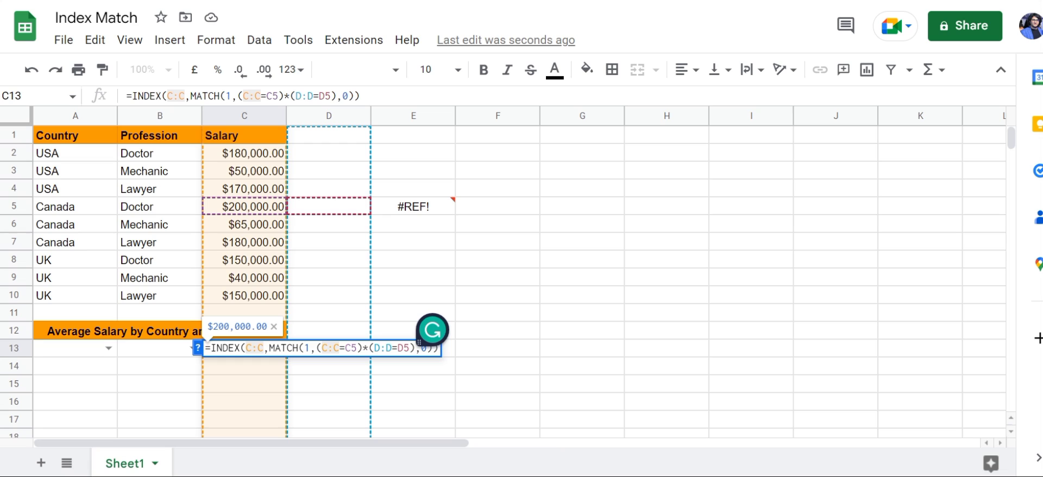
{"action": "key", "text": "Right"}
{"action": "key", "text": "Right"}
{"action": "key", "text": "Right"}
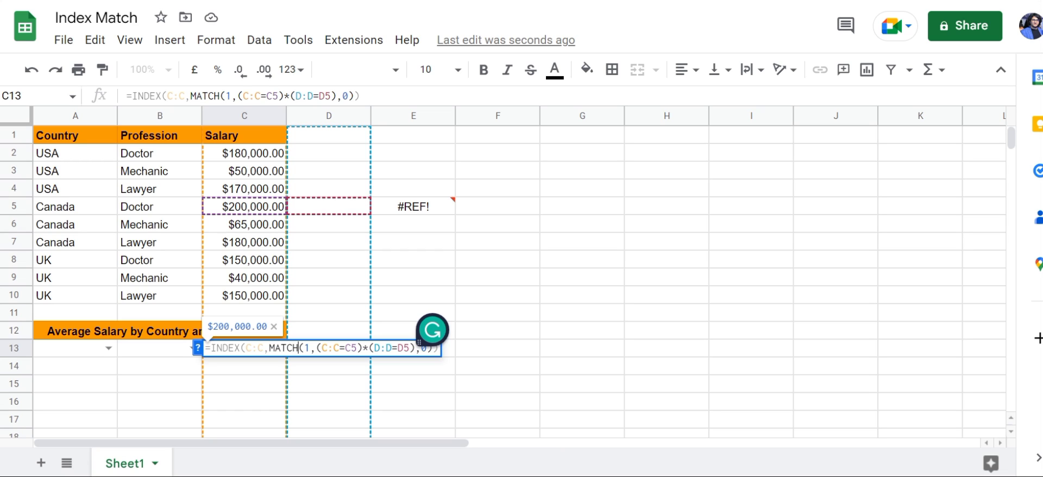
{"action": "key", "text": "Right"}
{"action": "key", "text": "Right"}
{"action": "key", "text": "Right"}
{"action": "key", "text": "Right"}
{"action": "key", "text": "Right"}
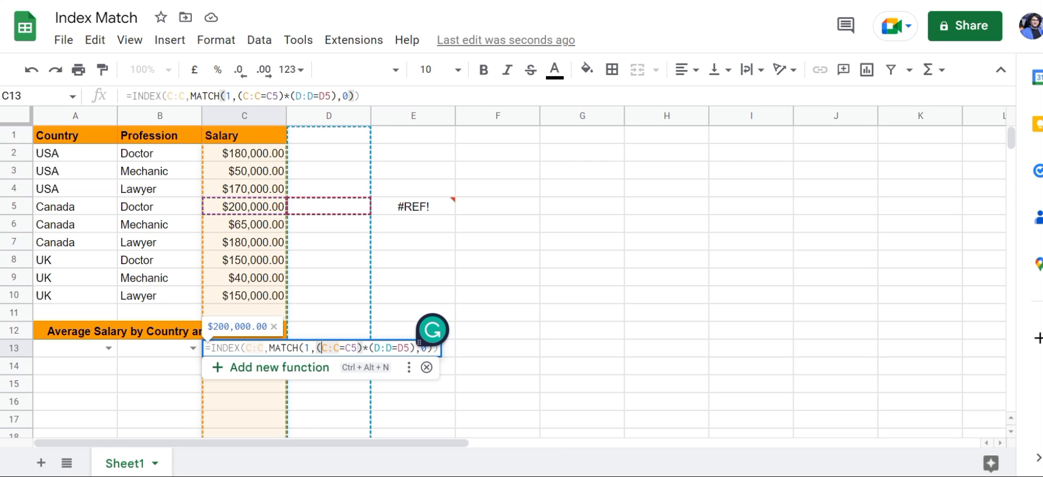
{"action": "key", "text": "Right"}
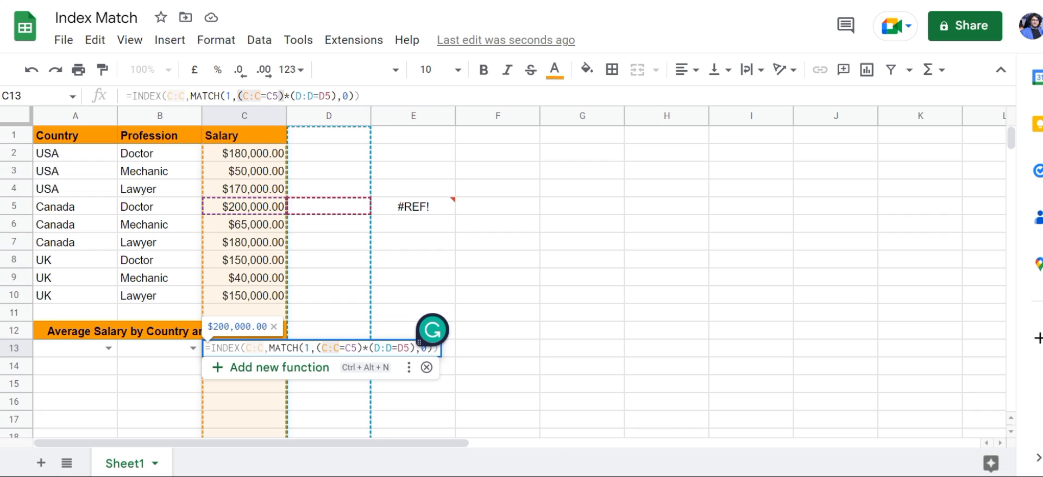
{"action": "key", "text": "BackSpace"}
{"action": "key", "text": "BackSpace"}
{"action": "key", "text": "BackSpace"}
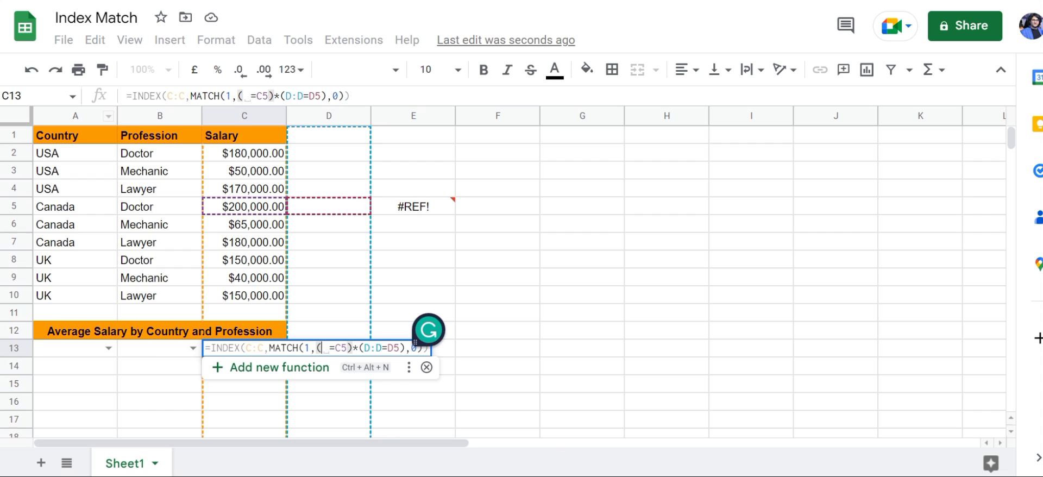
Step: Make the first MATCH criterion read A:A=A13
{"action": "left_click", "coordinate": [75, 152]}
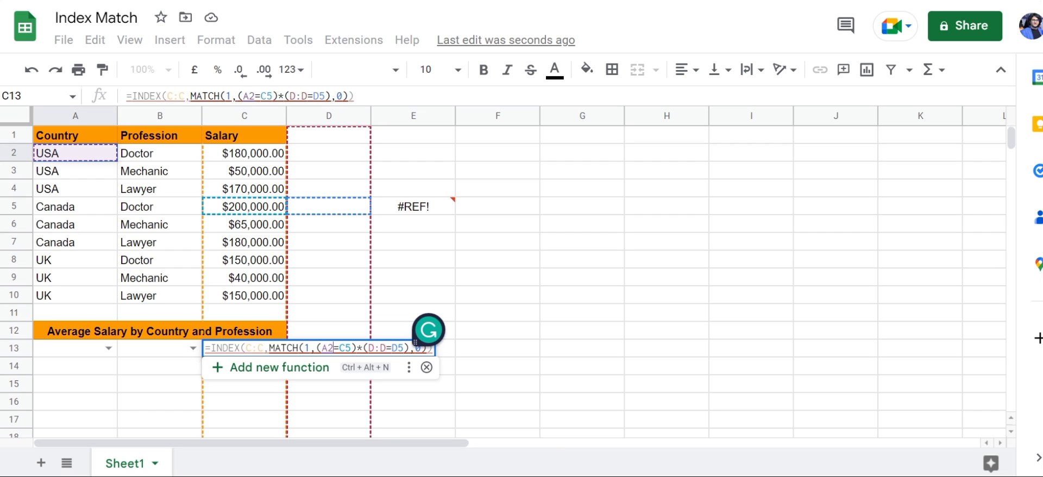
{"action": "key", "text": "BackSpace"}
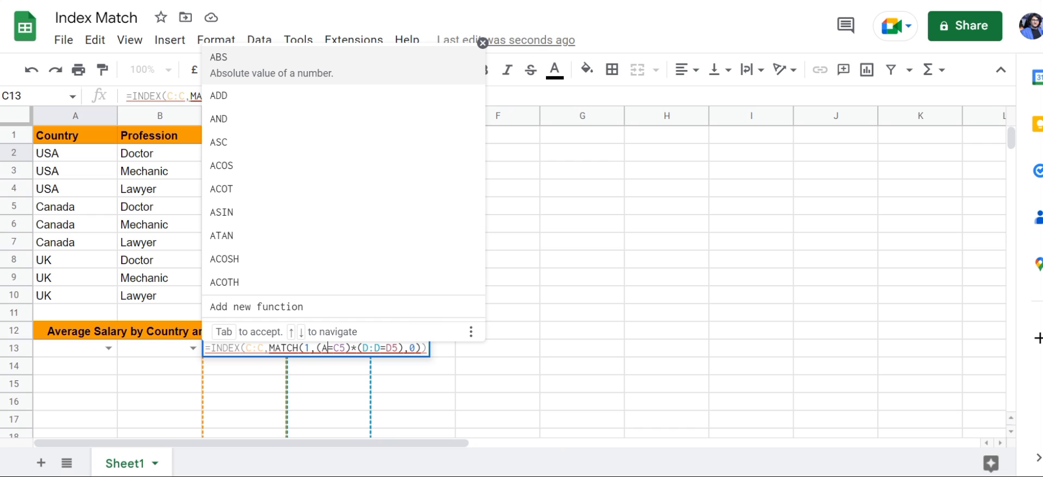
{"action": "type", "text": ":A"}
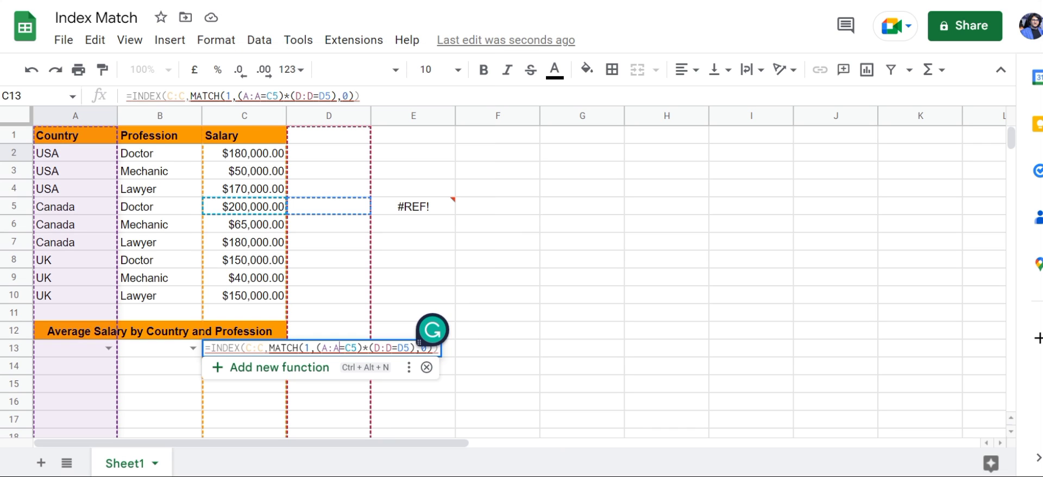
{"action": "key", "text": "BackSpace"}
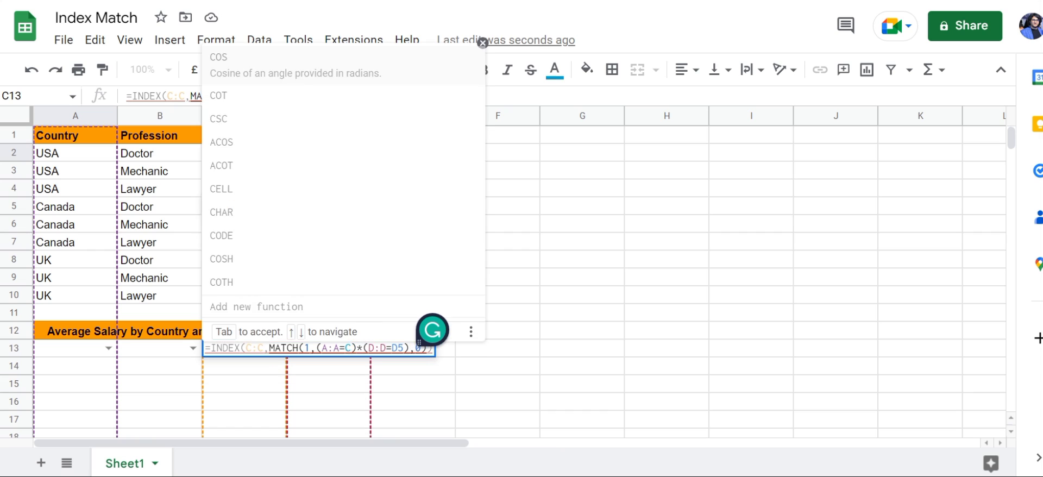
{"action": "key", "text": "BackSpace"}
{"action": "type", "text": "A"}
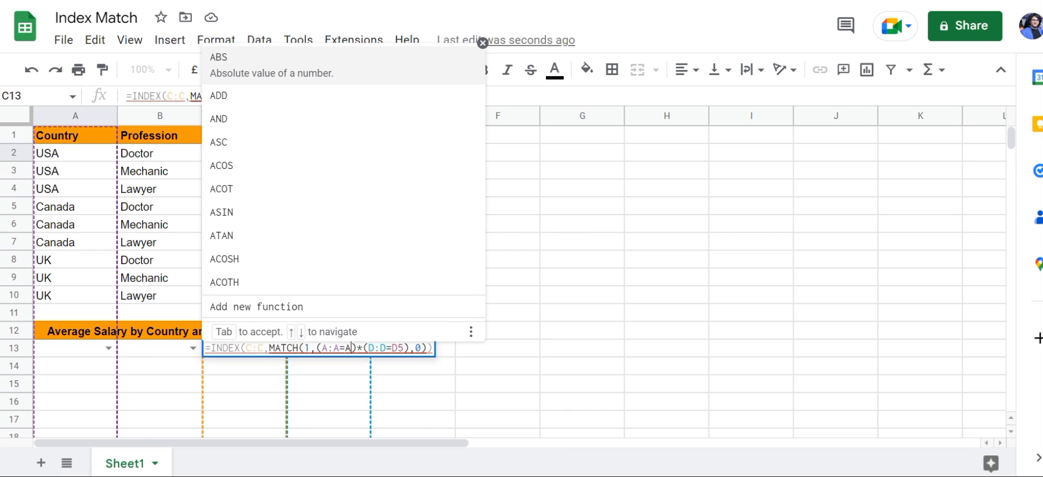
{"action": "type", "text": "13"}
Step: Replace the second criterion D:D=D5 with B:B=B13
{"action": "key", "text": "Right"}
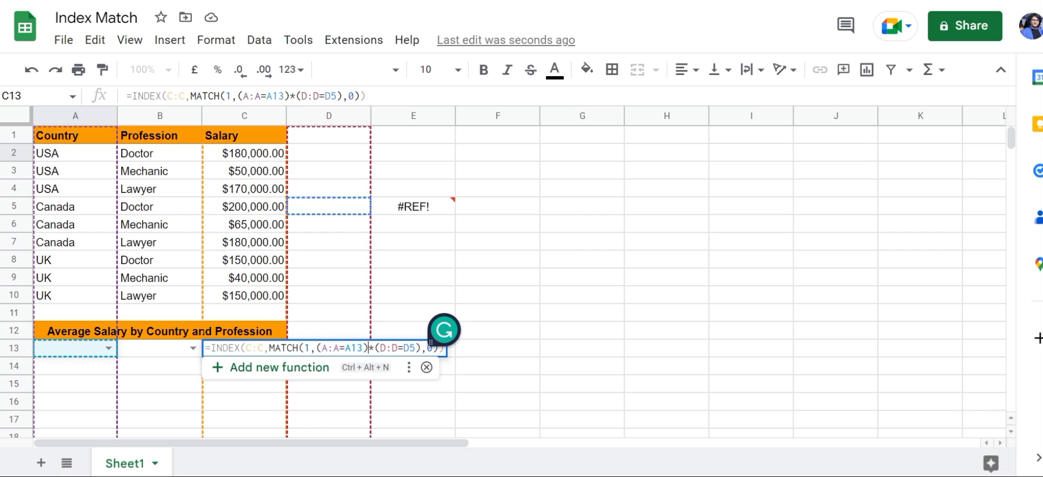
{"action": "key", "text": "Right"}
{"action": "key", "text": "Right"}
{"action": "key", "text": "Right"}
{"action": "key", "text": "Right"}
{"action": "key", "text": "Right"}
{"action": "key", "text": "BackSpace"}
{"action": "key", "text": "BackSpace"}
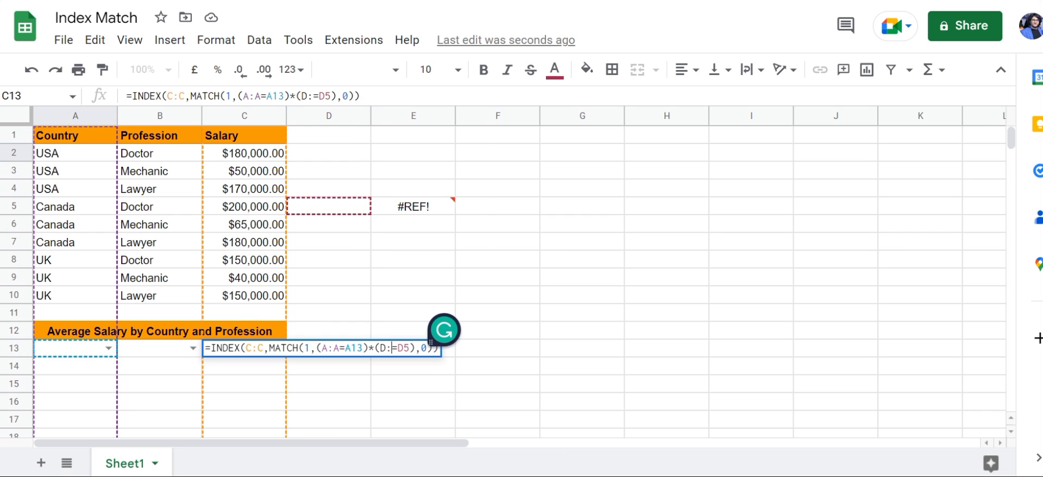
{"action": "key", "text": "BackSpace"}
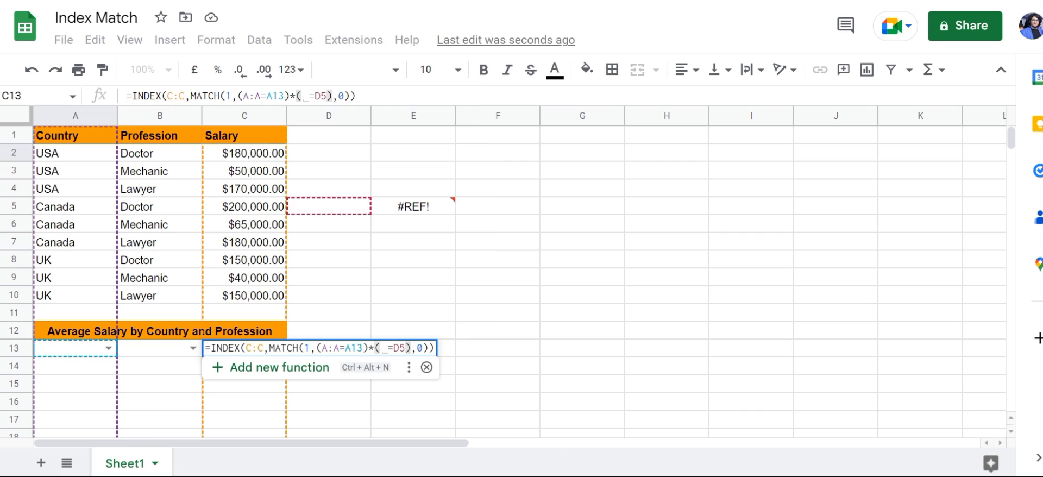
{"action": "type", "text": "B"}
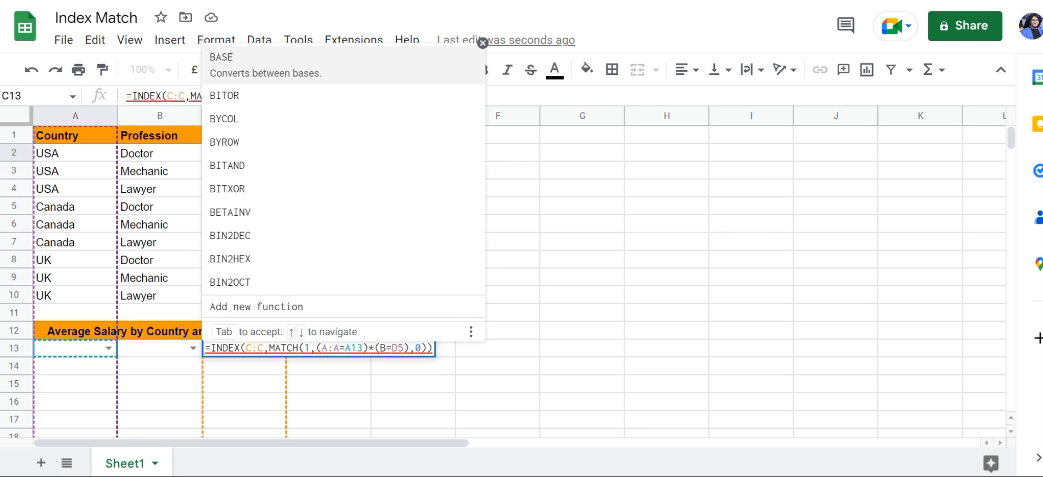
{"action": "type", "text": ":B"}
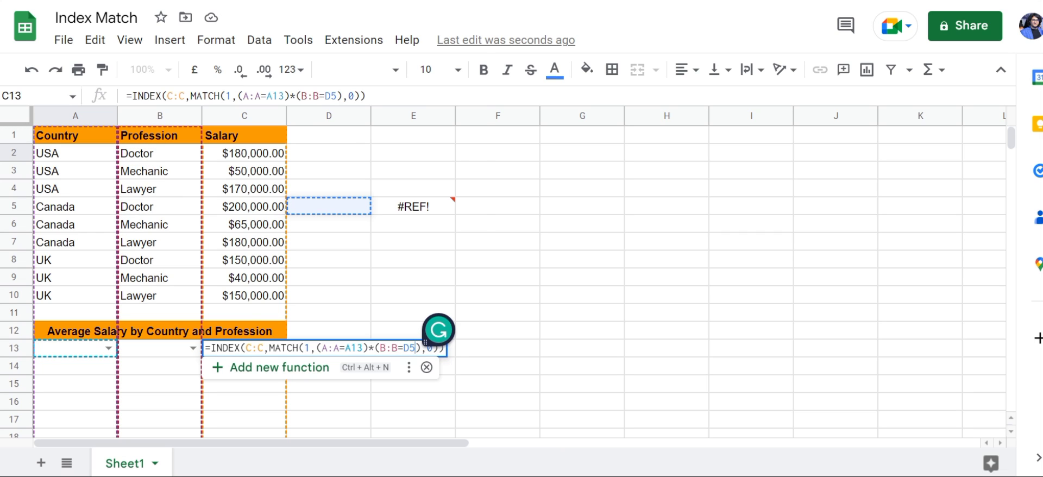
{"action": "key", "text": "BackSpace"}
{"action": "key", "text": "BackSpace"}
{"action": "type", "text": "B"}
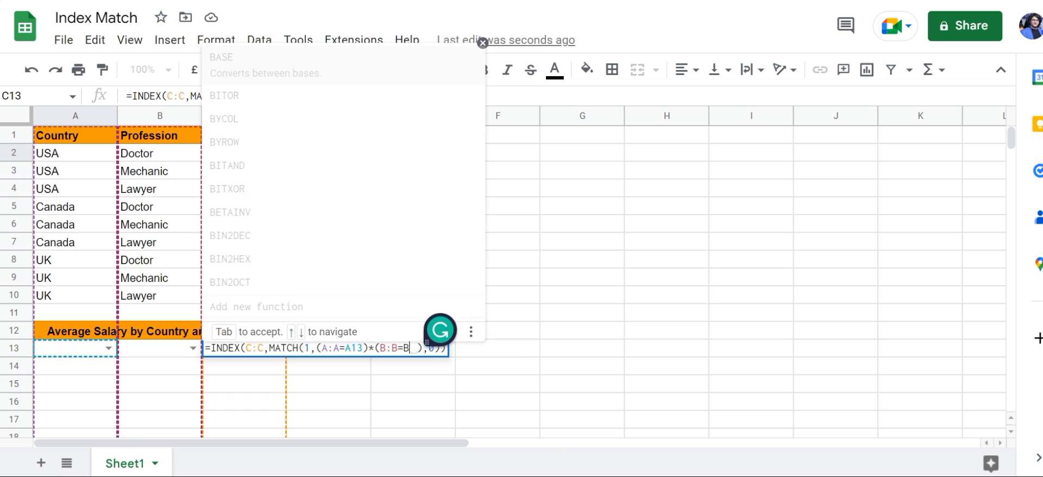
{"action": "type", "text": "13"}
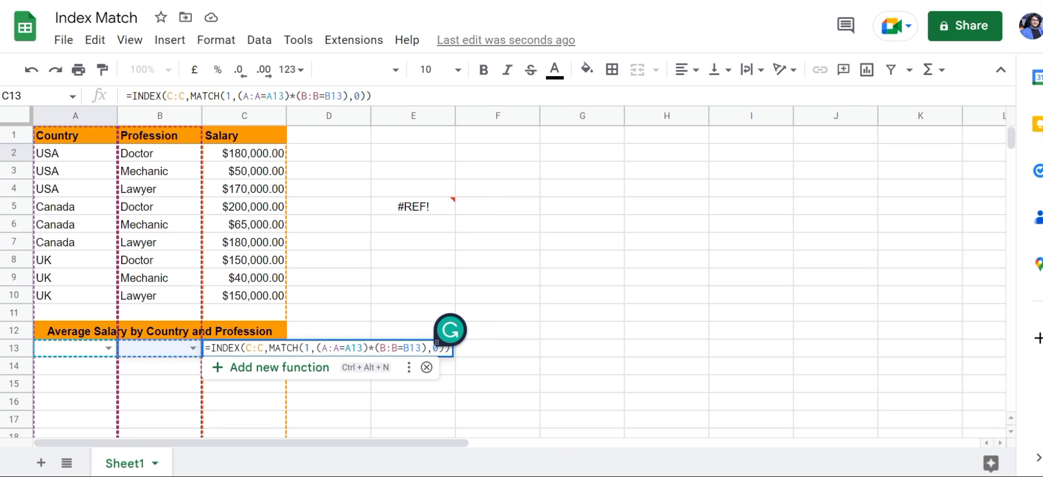
Step: Check the A:A and B:B criteria in the formula bar, then commit the C13 formula
{"action": "key", "text": "Right"}
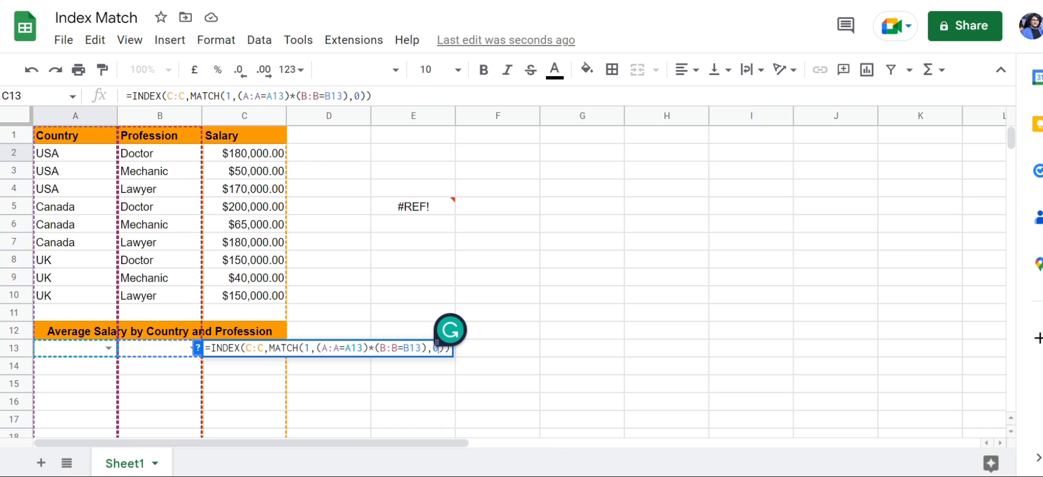
{"action": "key", "text": "Right"}
{"action": "key", "text": "Right"}
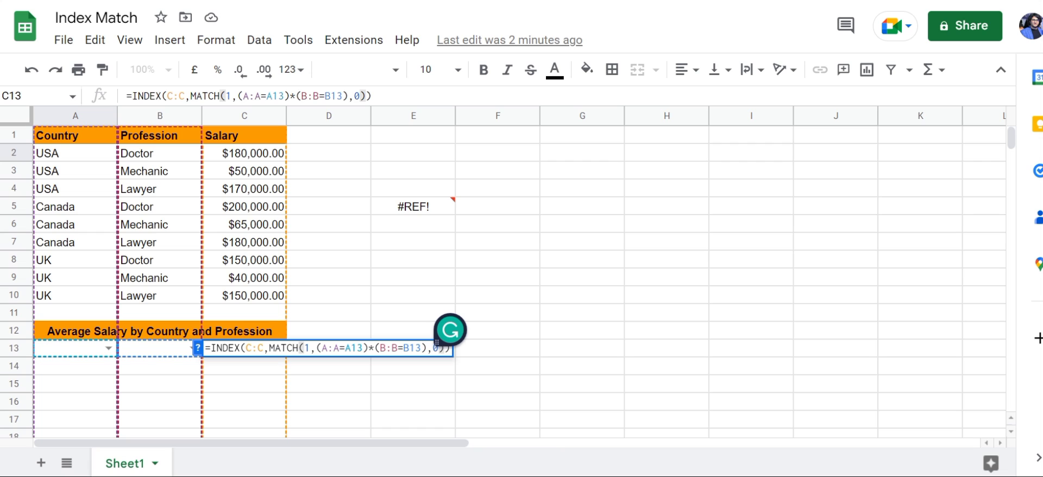
{"action": "left_click", "coordinate": [261, 95]}
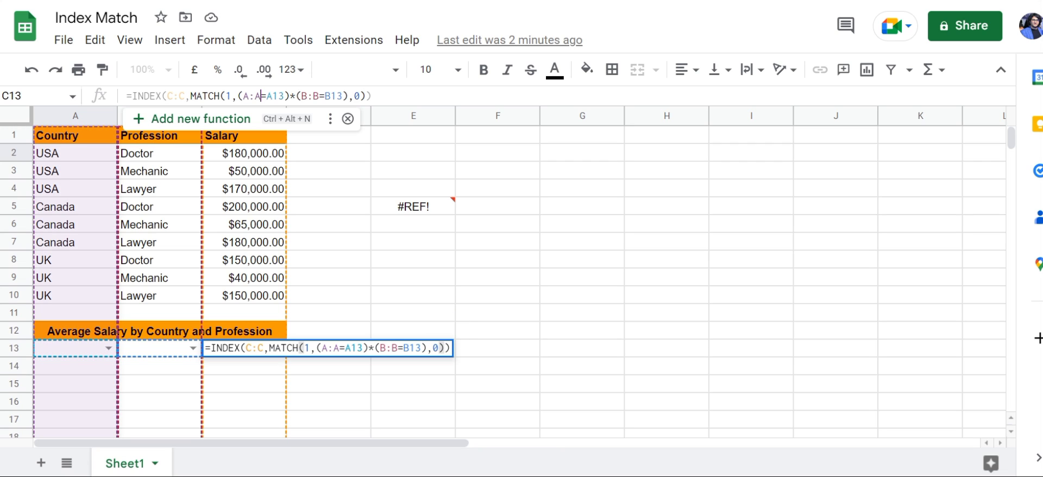
{"action": "left_click", "coordinate": [313, 95]}
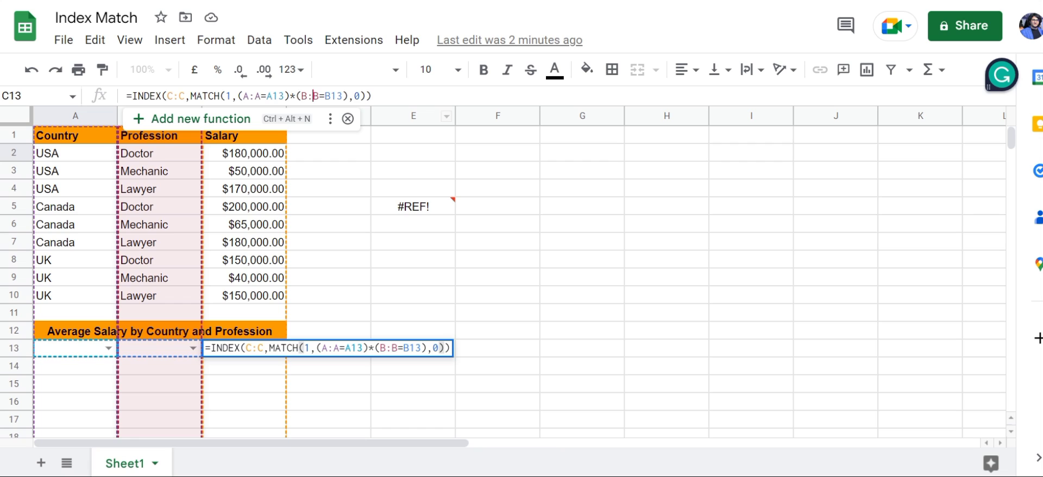
{"action": "key", "text": "Return"}
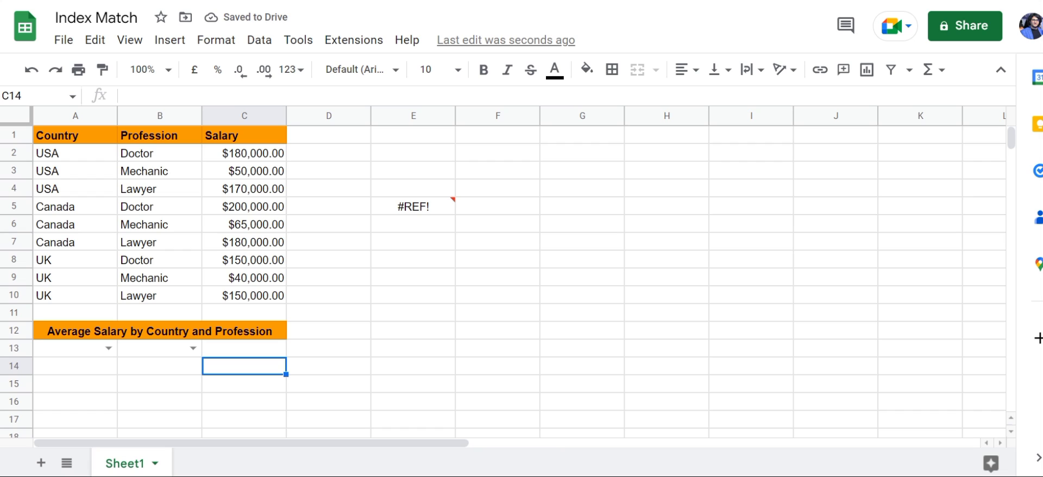
Step: Pick UK in A13 and Lawyer in B13, confirming C13 shows $150,000.00
{"action": "left_click", "coordinate": [108, 348]}
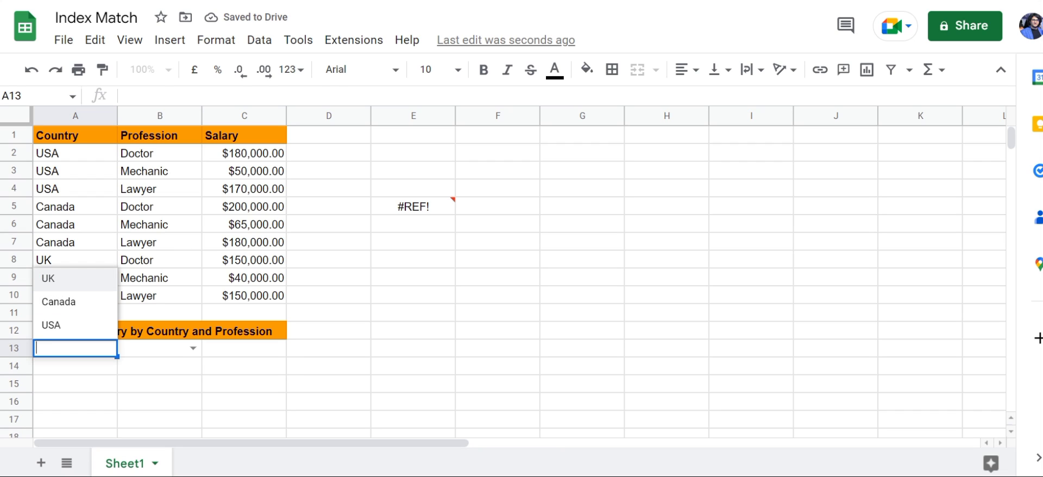
{"action": "key", "text": "Tab"}
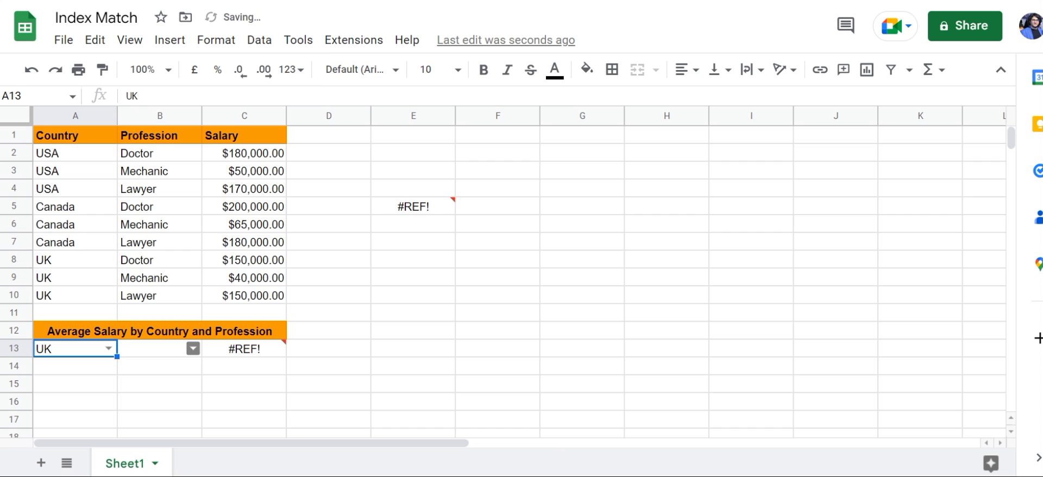
{"action": "left_click", "coordinate": [193, 348]}
{"action": "left_click", "coordinate": [142, 279]}
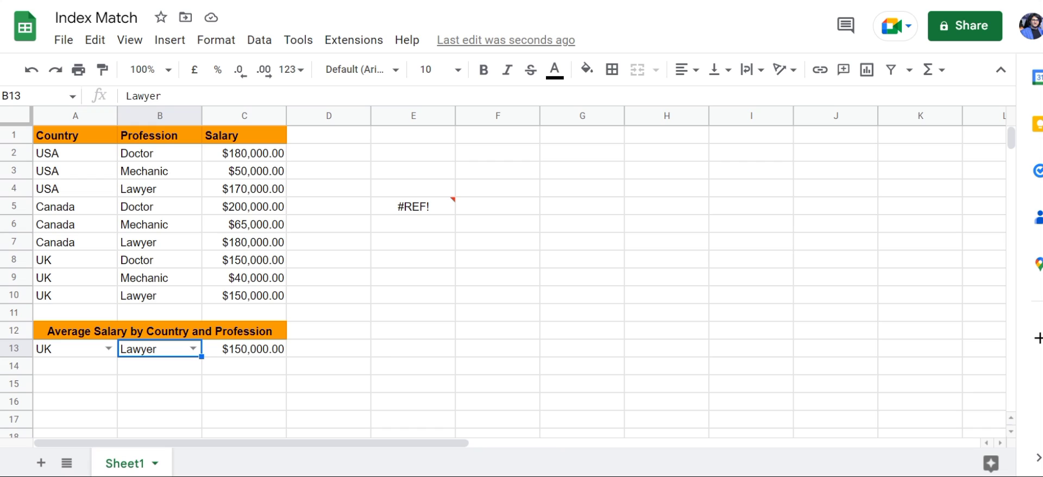
{"action": "key", "text": "Right"}
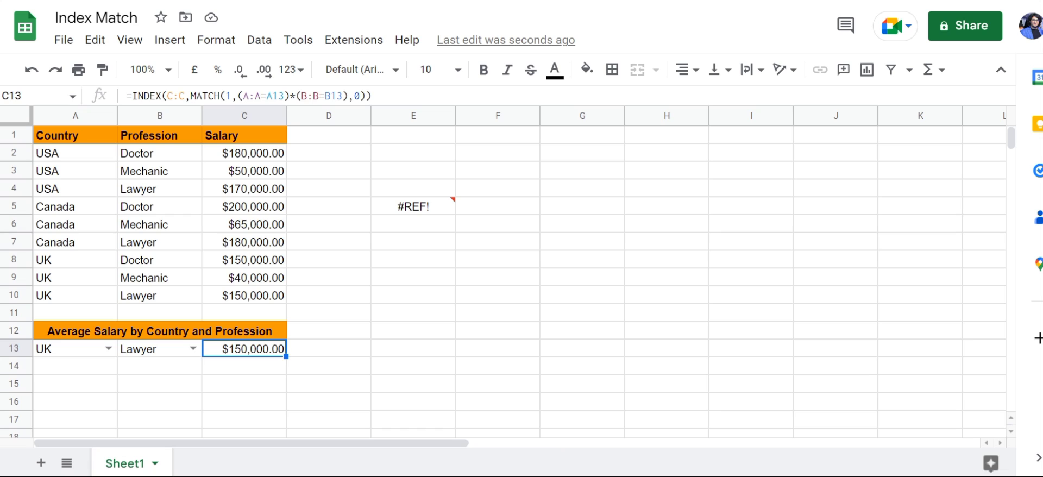
{"action": "left_click", "coordinate": [413, 294]}
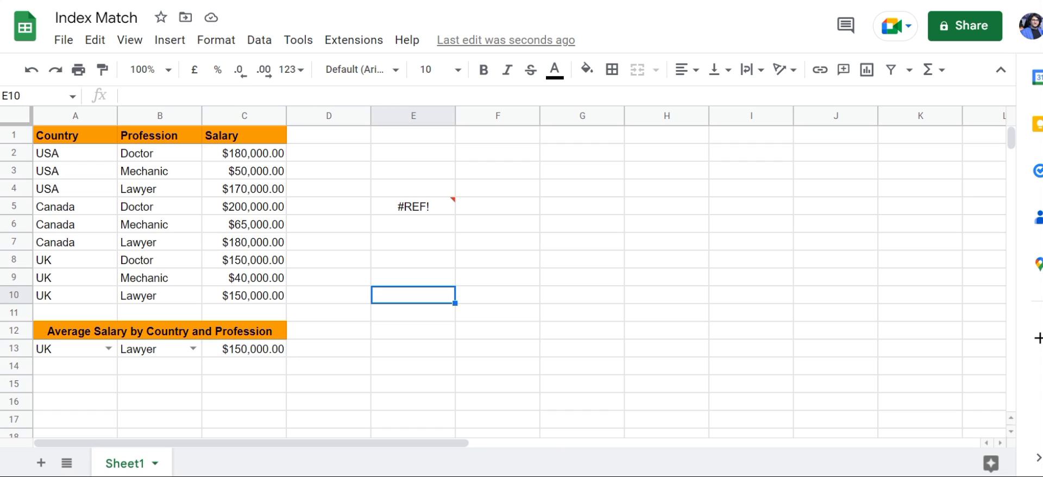